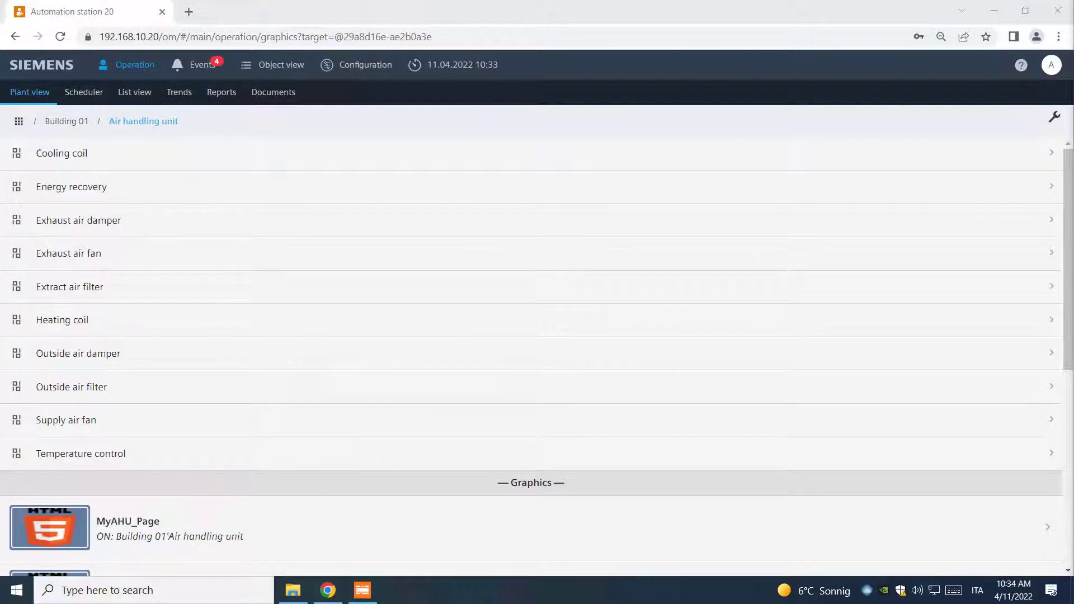
Step: Open the air handling unit's list view and inspect the command options of its manual operating mode selection
{"action": "left_click", "coordinate": [138, 93]}
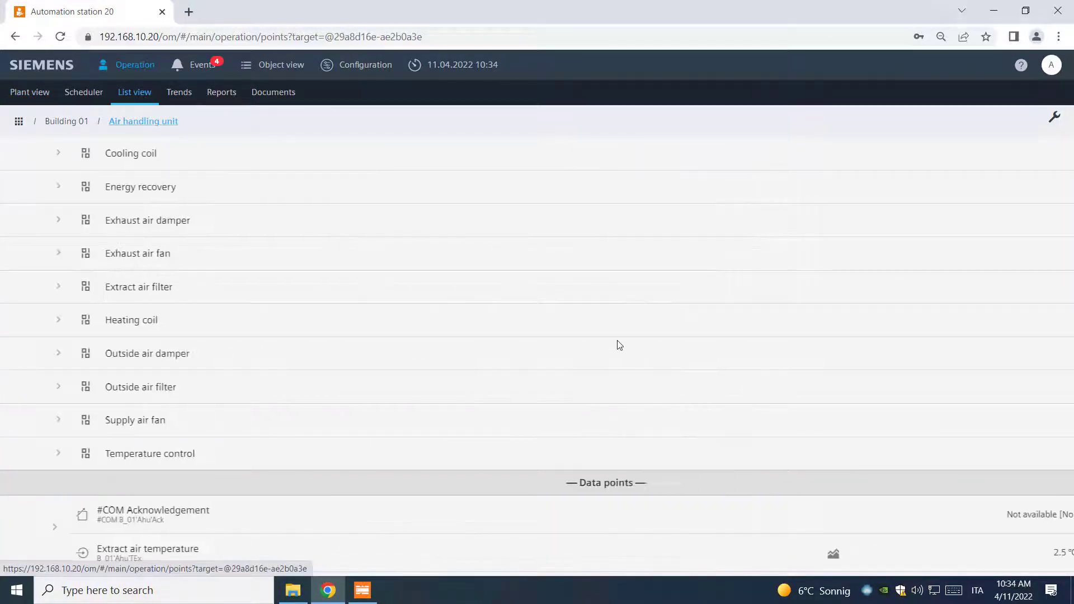
{"action": "scroll", "coordinate": [611, 353], "scroll_direction": "down", "scroll_amount": 7}
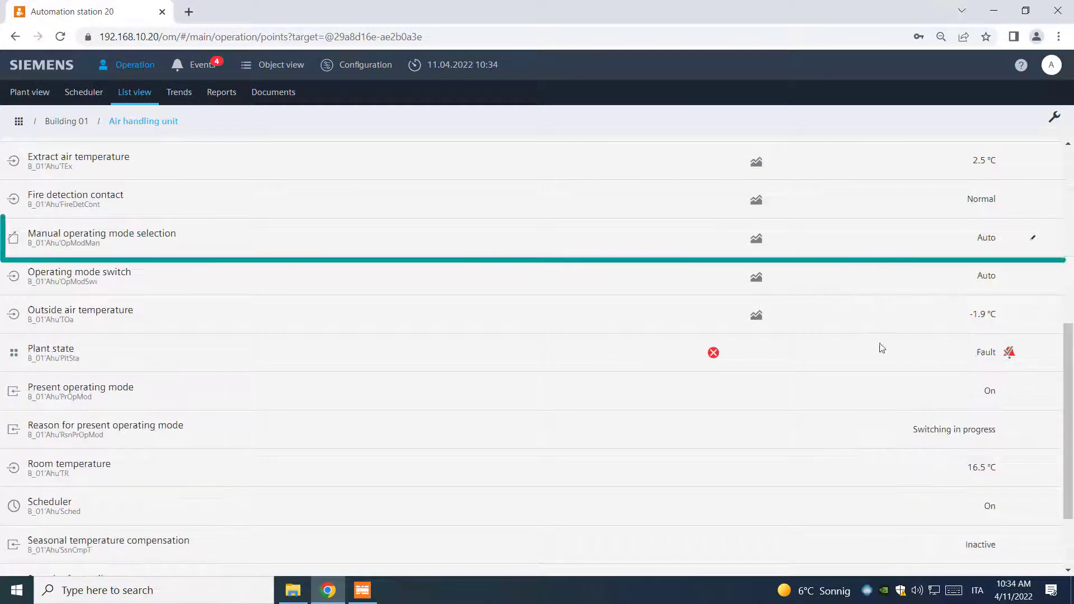
{"action": "left_click", "coordinate": [1033, 239]}
{"action": "left_click", "coordinate": [999, 221]}
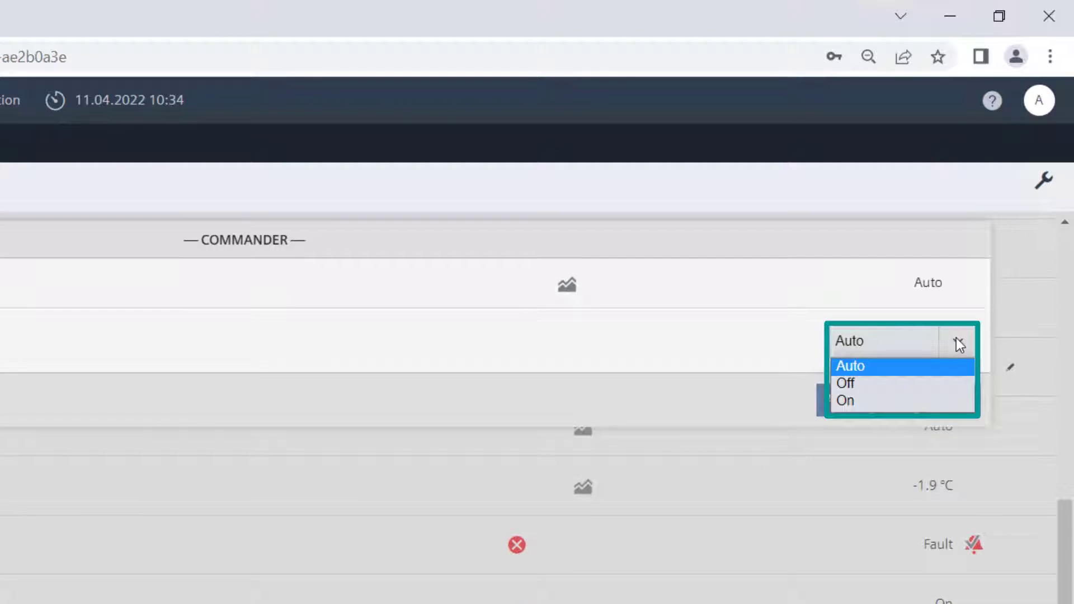
{"action": "left_click", "coordinate": [947, 366]}
{"action": "left_click", "coordinate": [950, 401]}
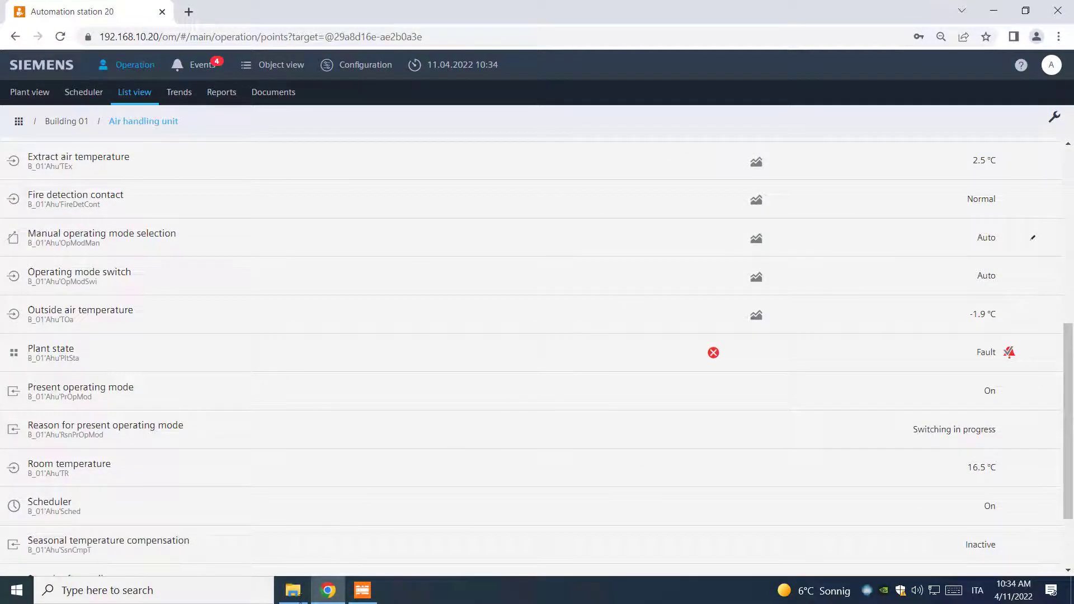
Step: Look at the on, off and auto switch images in the Switches folder and its Auto_switches subfolder
{"action": "left_click", "coordinate": [295, 601]}
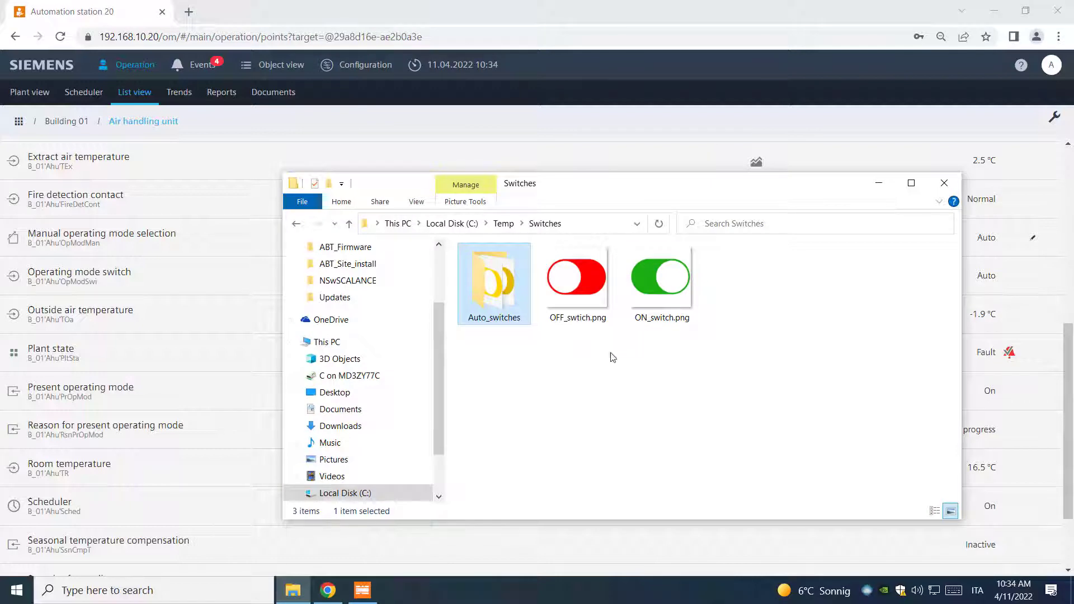
{"action": "left_click", "coordinate": [677, 306]}
{"action": "left_click", "coordinate": [574, 312]}
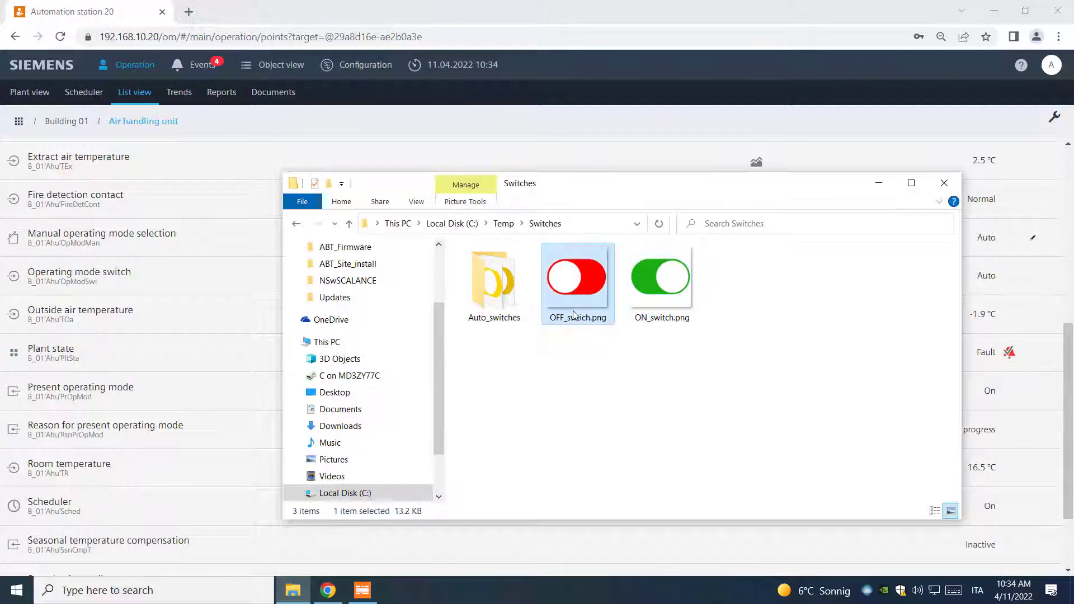
{"action": "double_click", "coordinate": [509, 306]}
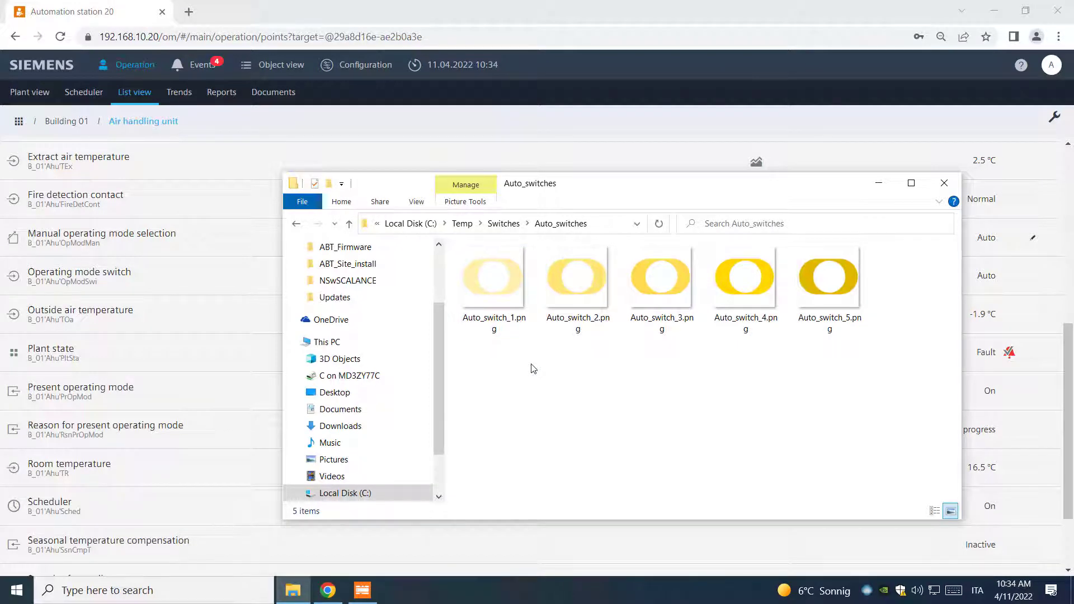
{"action": "left_click", "coordinate": [879, 183]}
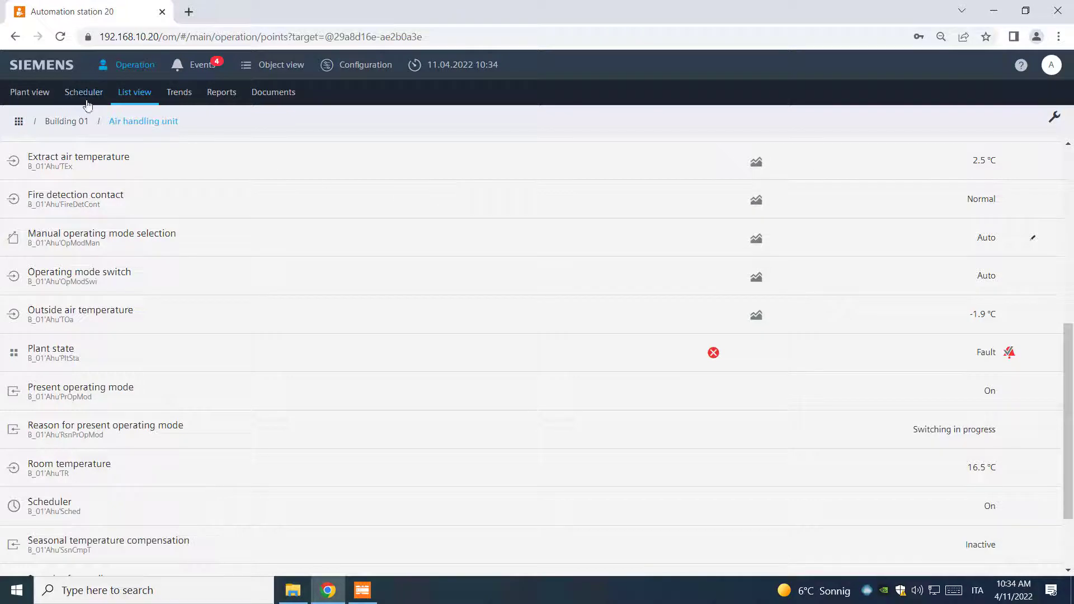
Step: Open the air handling unit's MyAHU_Page graphic for editing in Graphics Builder
{"action": "left_click", "coordinate": [134, 124]}
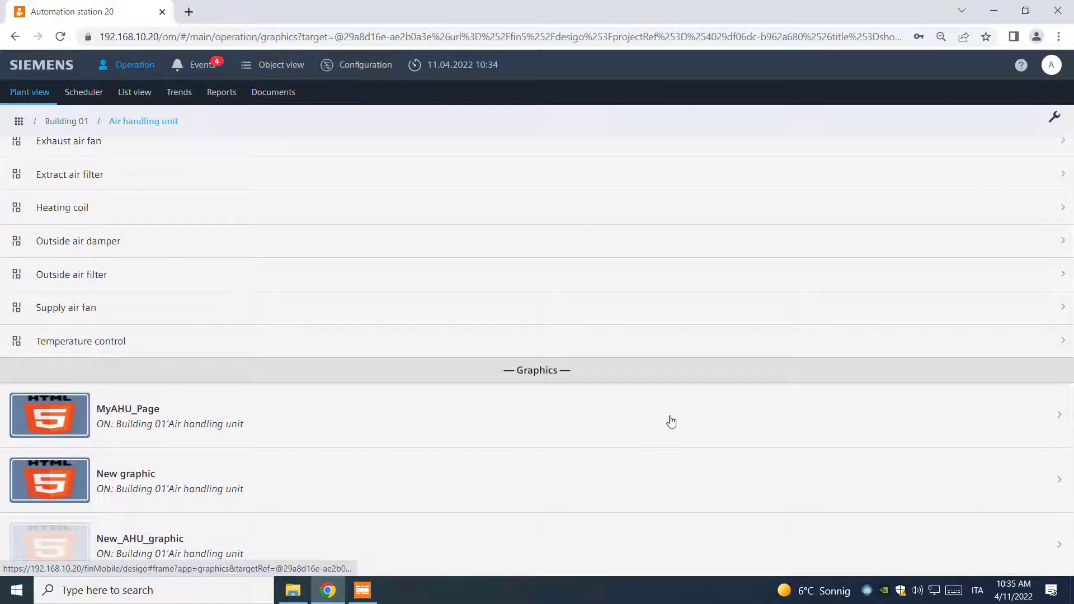
{"action": "left_click", "coordinate": [671, 422]}
{"action": "left_click", "coordinate": [1055, 117]}
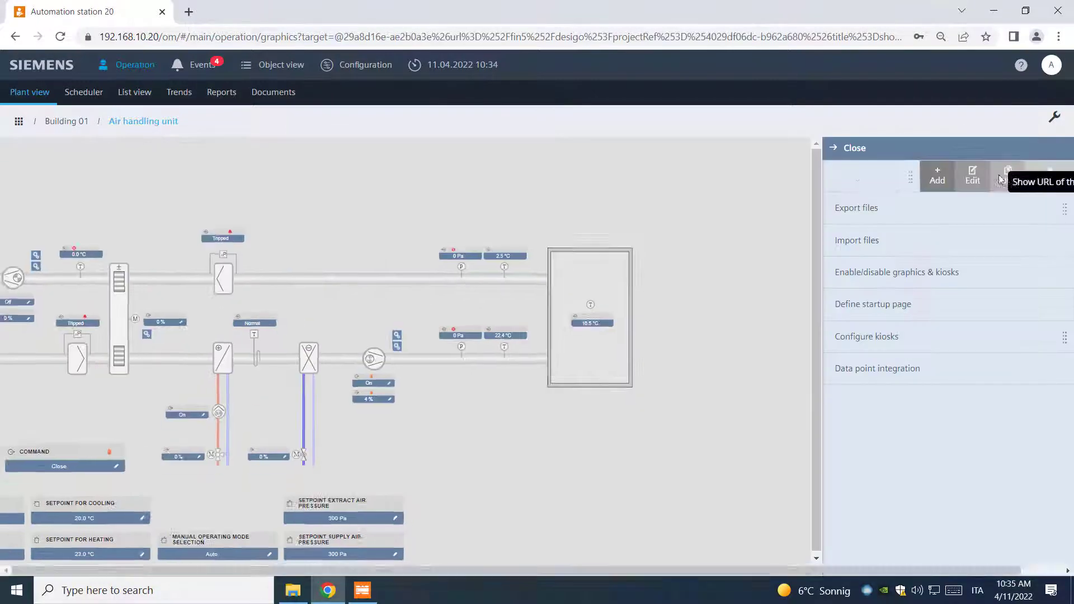
{"action": "left_click", "coordinate": [973, 175]}
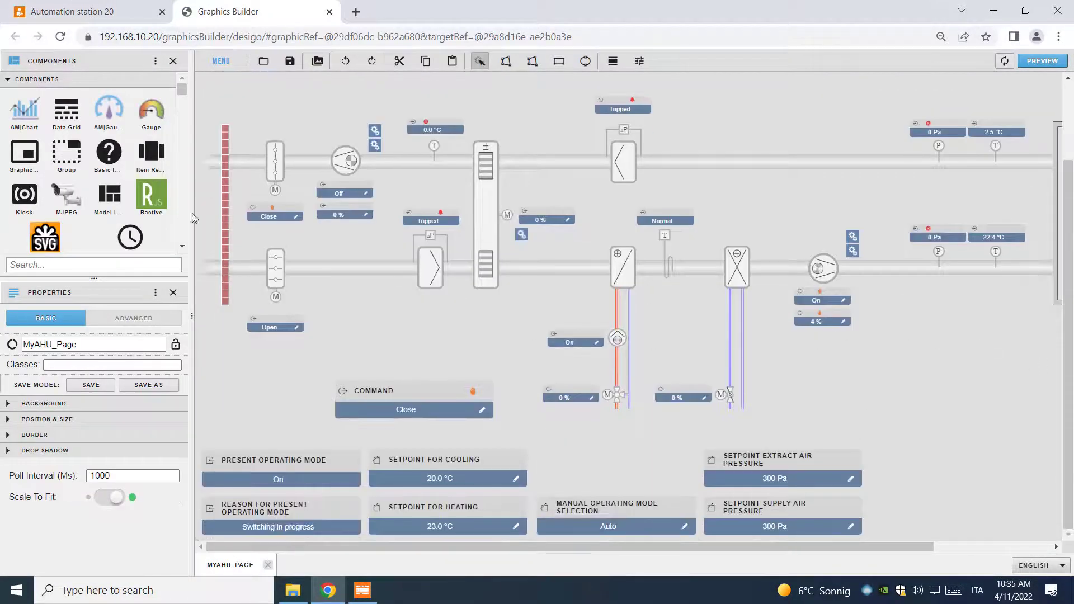
Step: Place Building 01's Air Handling Unit point Manual Operating Mode Selection on the graphic, above the existing label of the same name
{"action": "left_click", "coordinate": [155, 60]}
{"action": "left_click", "coordinate": [103, 170]}
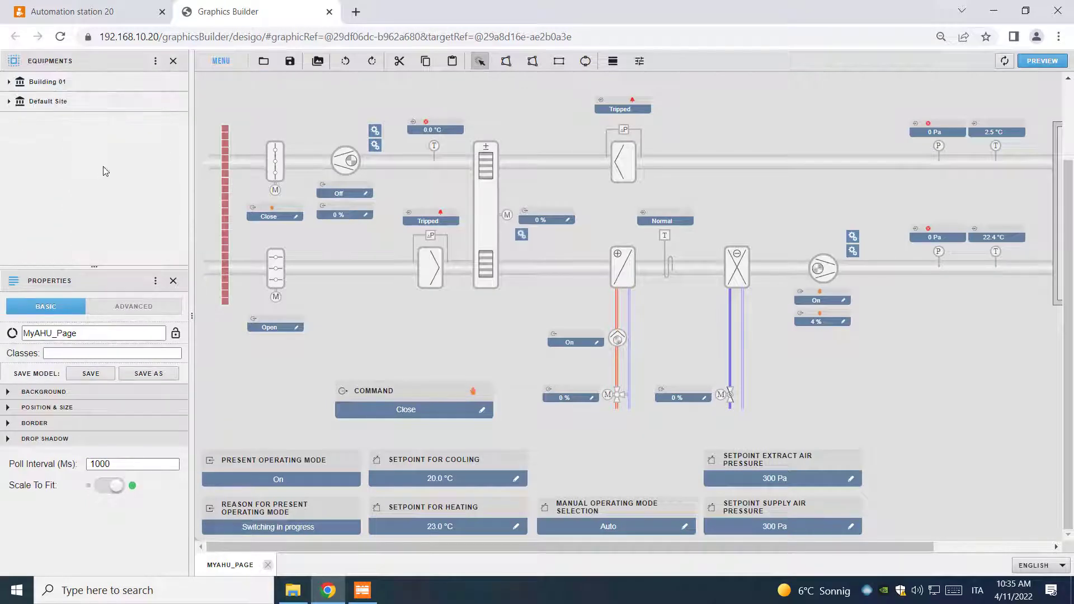
{"action": "left_click", "coordinate": [8, 82]}
{"action": "left_click", "coordinate": [15, 101]}
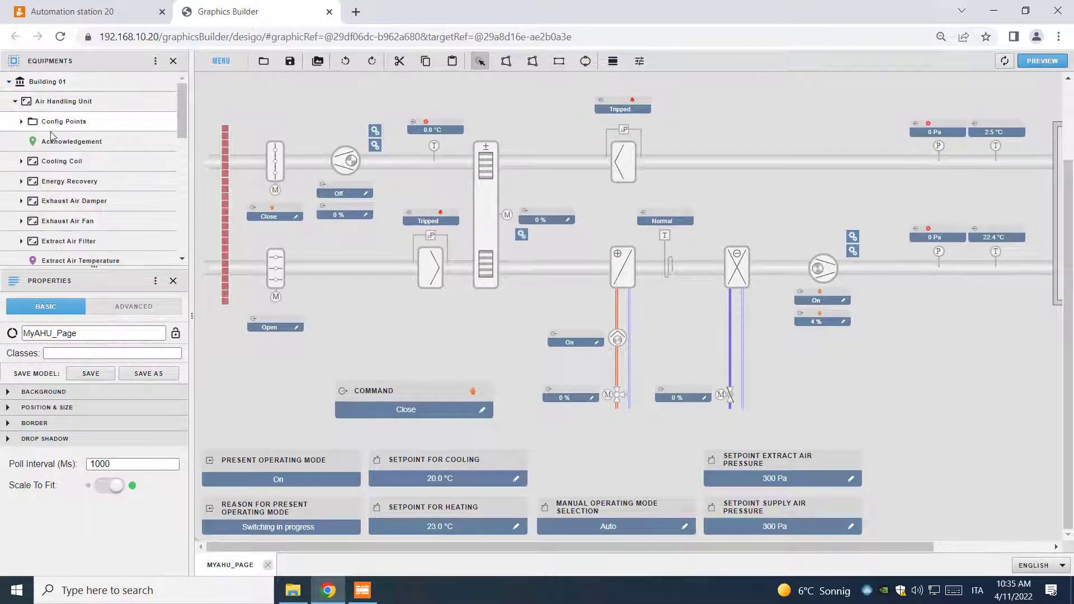
{"action": "scroll", "coordinate": [83, 168], "scroll_direction": "down", "scroll_amount": 3}
{"action": "left_click_drag", "start_coordinate": [98, 187], "coordinate": [610, 460]}
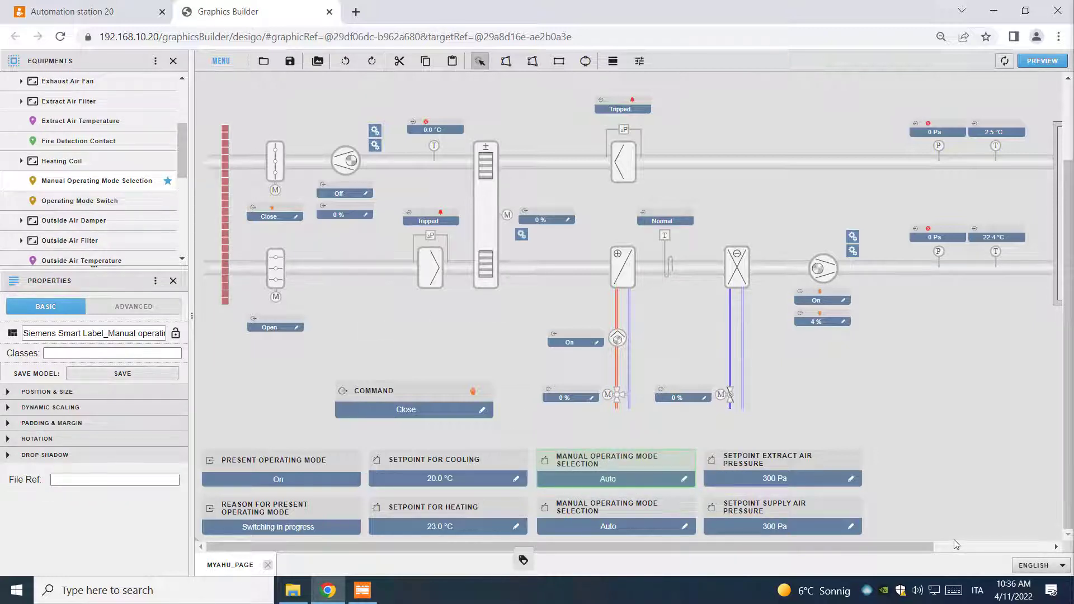
Step: Add OFF_swtich.png, ON_switch.png and the five Auto_switch images from the Switches folder to the graphic
{"action": "left_click", "coordinate": [293, 591]}
{"action": "left_click", "coordinate": [502, 225]}
{"action": "left_click_drag", "start_coordinate": [593, 289], "coordinate": [741, 124]}
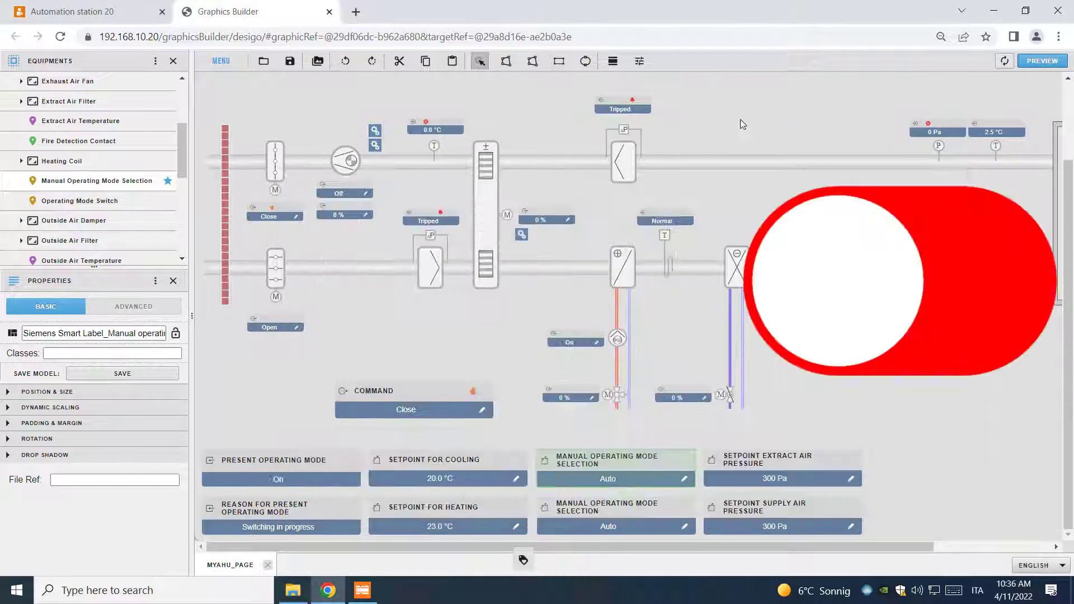
{"action": "left_click", "coordinate": [292, 591]}
{"action": "left_click_drag", "start_coordinate": [724, 300], "coordinate": [740, 162]}
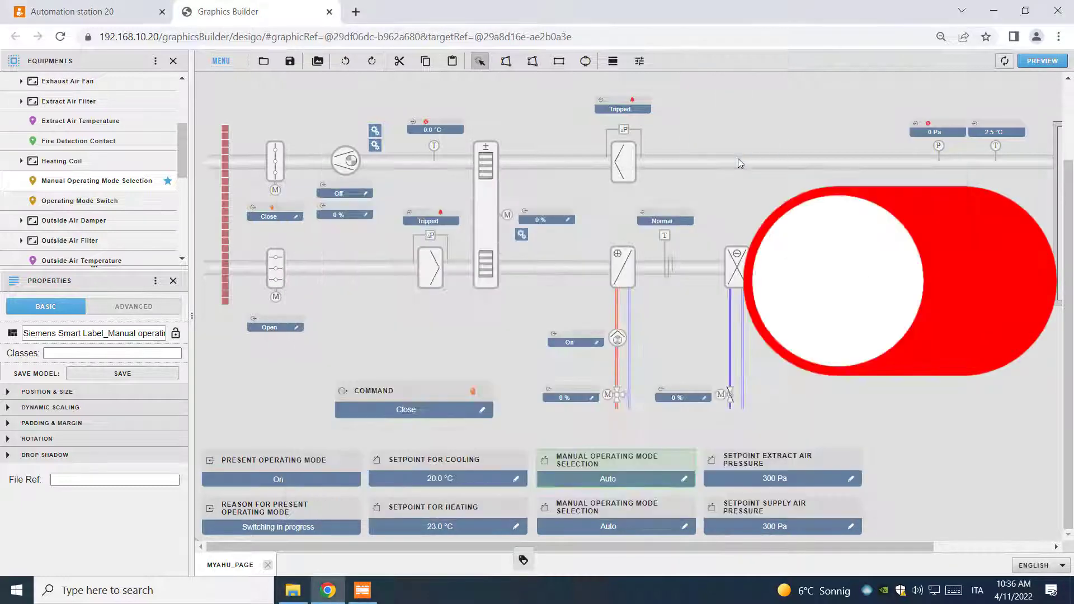
{"action": "left_click", "coordinate": [293, 595]}
{"action": "double_click", "coordinate": [479, 309]}
{"action": "left_click_drag", "start_coordinate": [475, 380], "coordinate": [812, 284]}
{"action": "left_click_drag", "start_coordinate": [542, 290], "coordinate": [516, 142]}
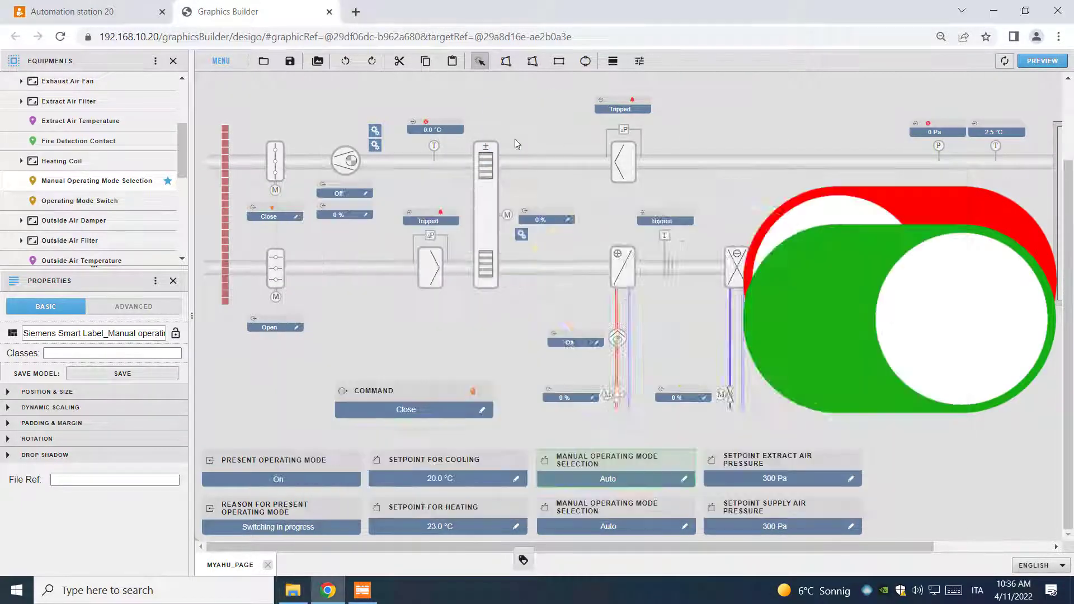
Step: Look for the uploaded switch images among the project's importable files and leave without importing anything
{"action": "left_click", "coordinate": [316, 62]}
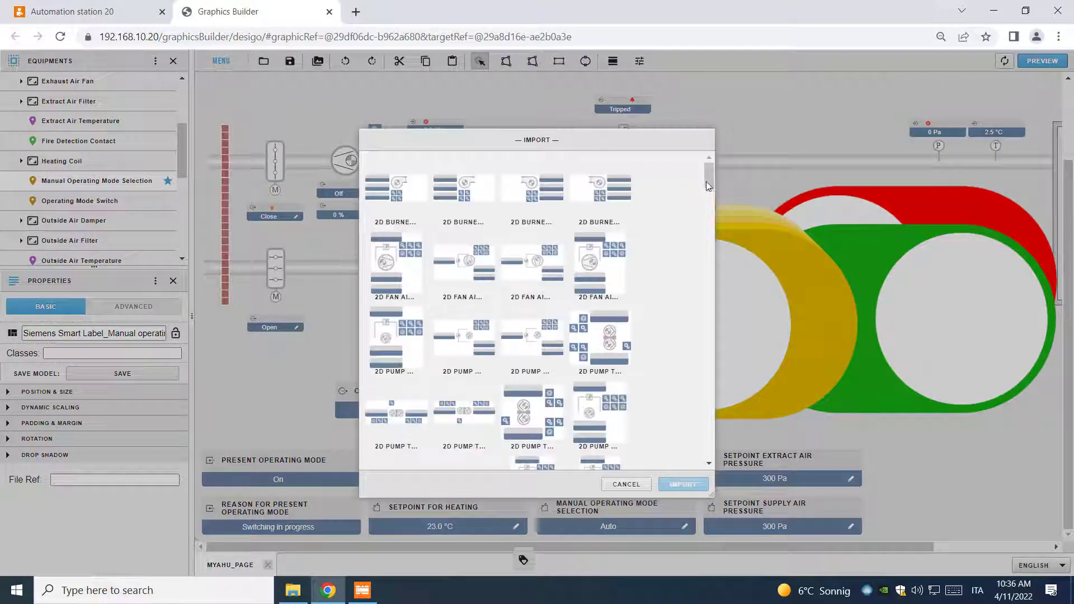
{"action": "left_click_drag", "start_coordinate": [707, 180], "coordinate": [706, 285]}
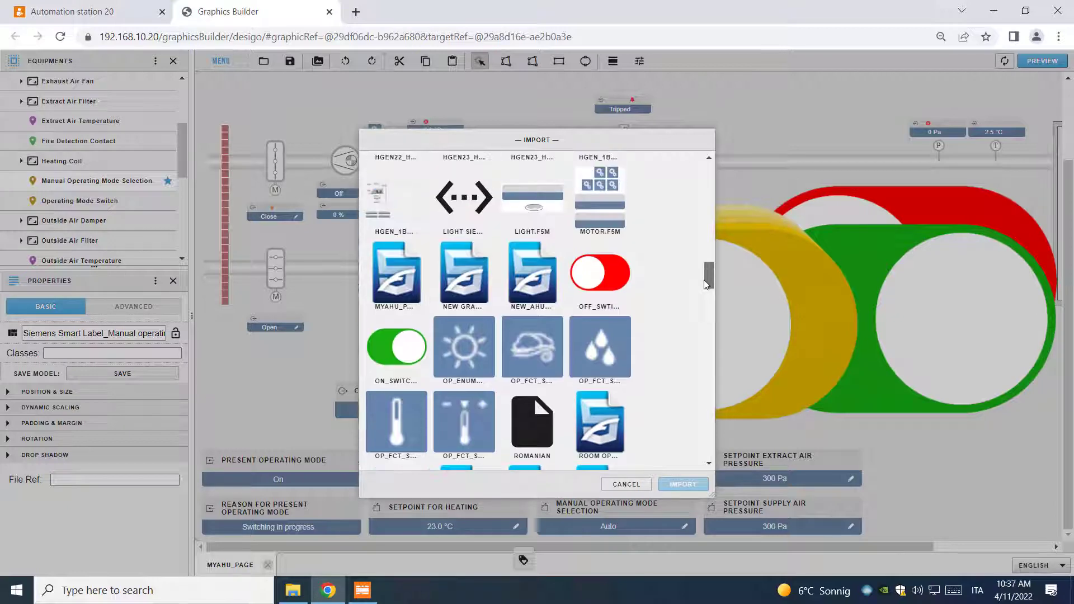
{"action": "left_click", "coordinate": [627, 485]}
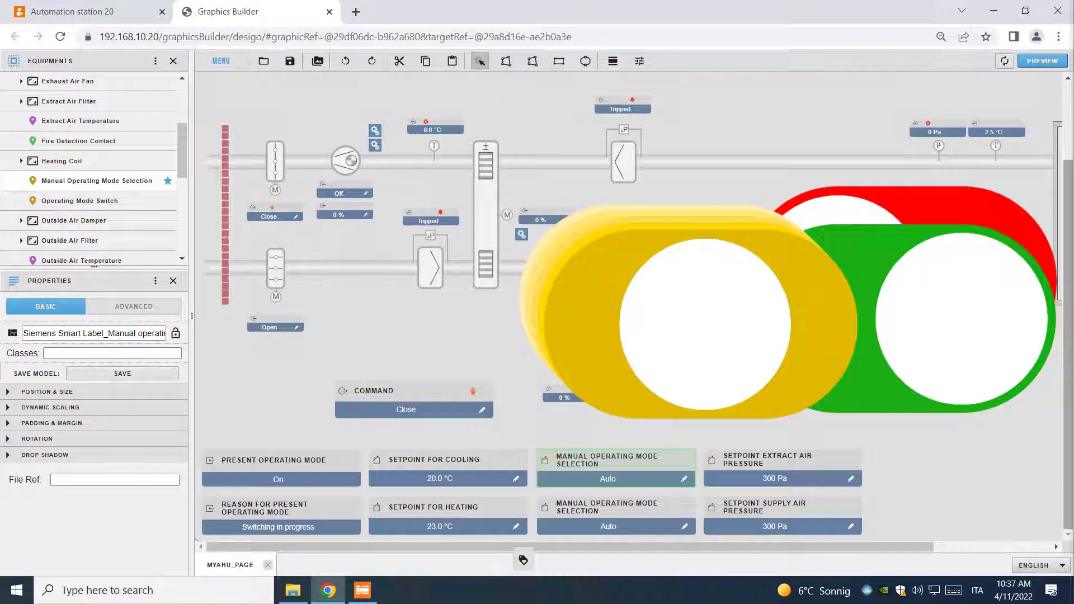
Step: Select Auto_switch_1.png to Auto_switch_5.png in the Trash Files list, then leave it without deleting them
{"action": "right_click", "coordinate": [742, 97]}
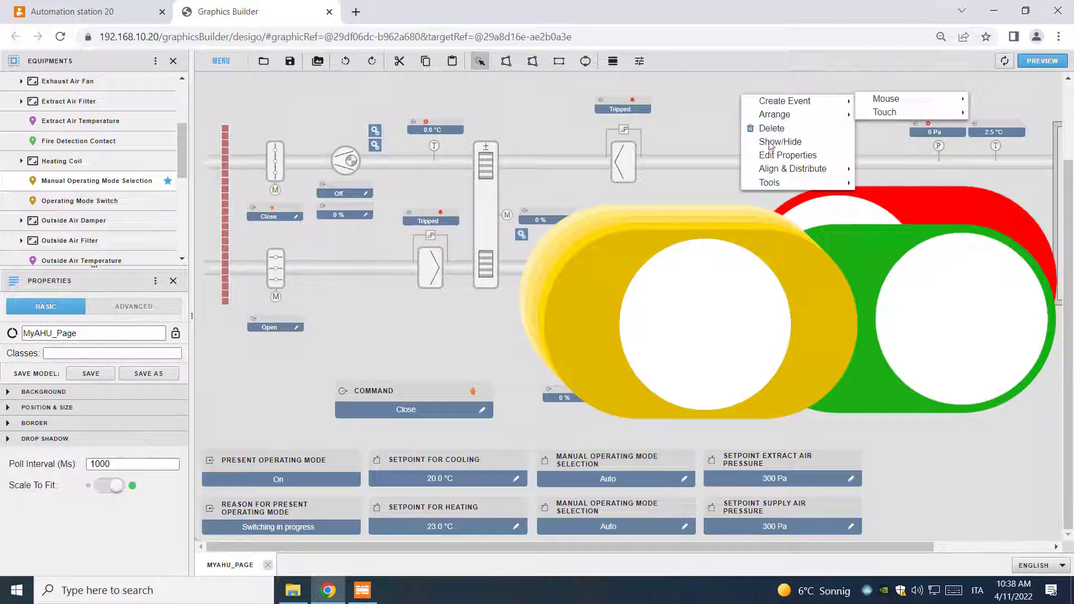
{"action": "mouse_move", "coordinate": [806, 183]}
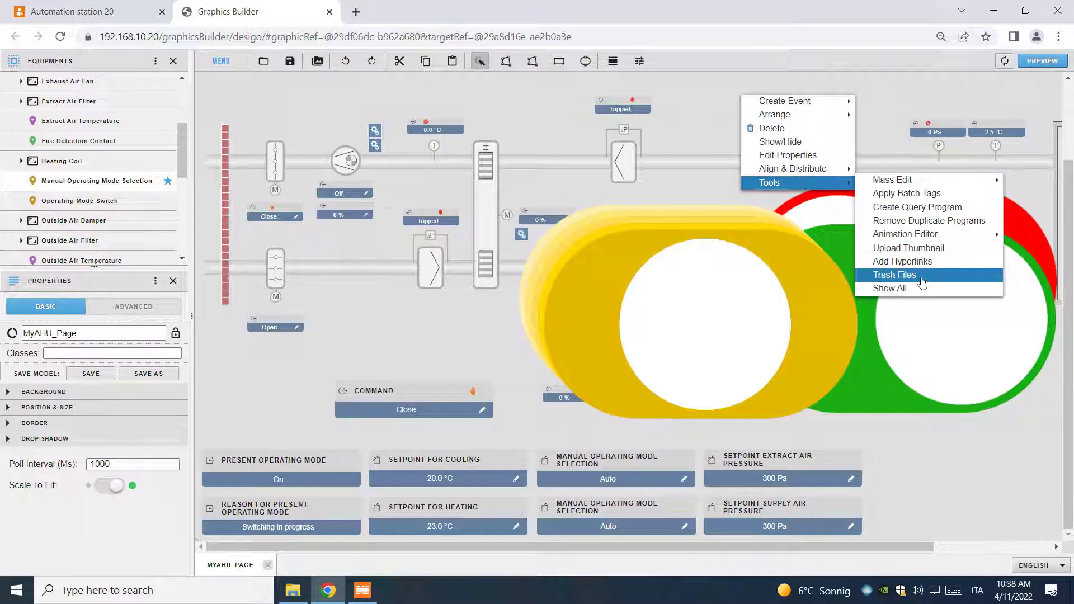
{"action": "left_click", "coordinate": [894, 275]}
{"action": "scroll", "coordinate": [552, 270], "scroll_direction": "down", "scroll_amount": 2}
{"action": "scroll", "coordinate": [550, 270], "scroll_direction": "down", "scroll_amount": 10}
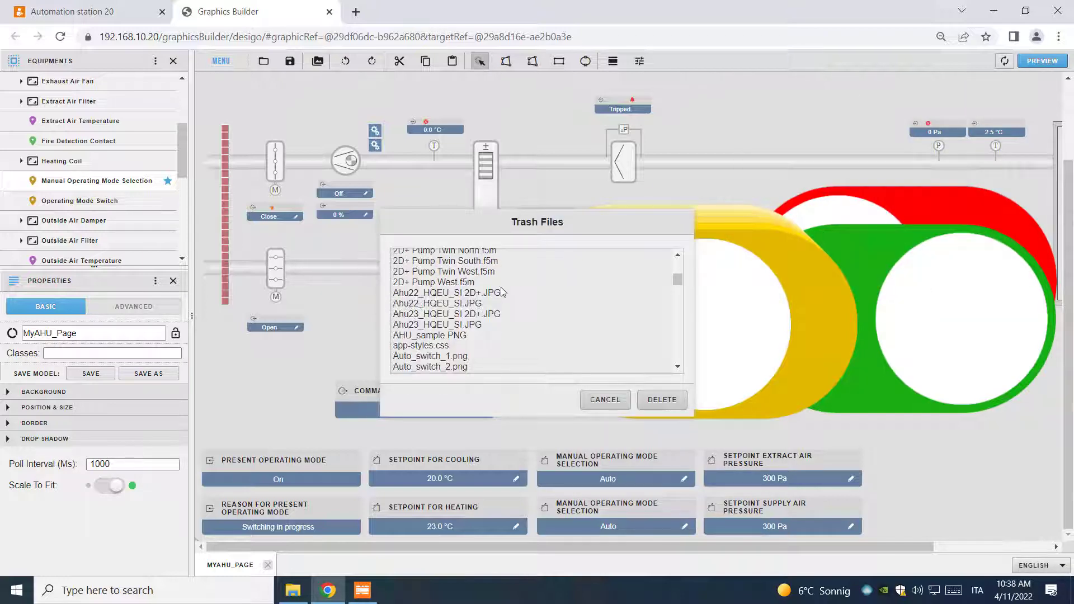
{"action": "scroll", "coordinate": [427, 290], "scroll_direction": "up", "scroll_amount": 2}
{"action": "left_click", "coordinate": [427, 287]}
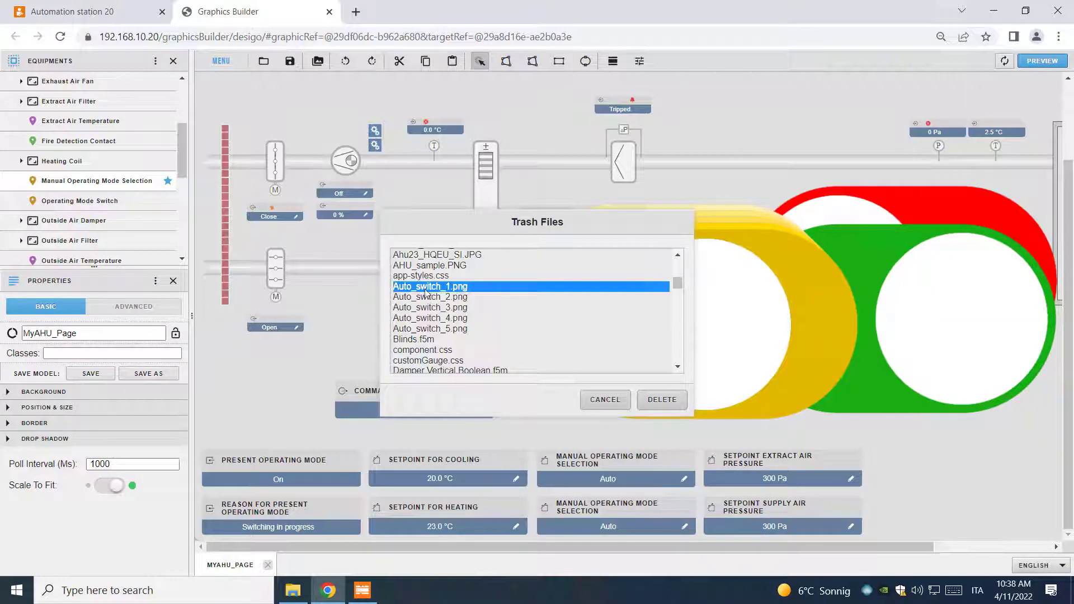
{"action": "left_click", "coordinate": [426, 329], "text": "shift"}
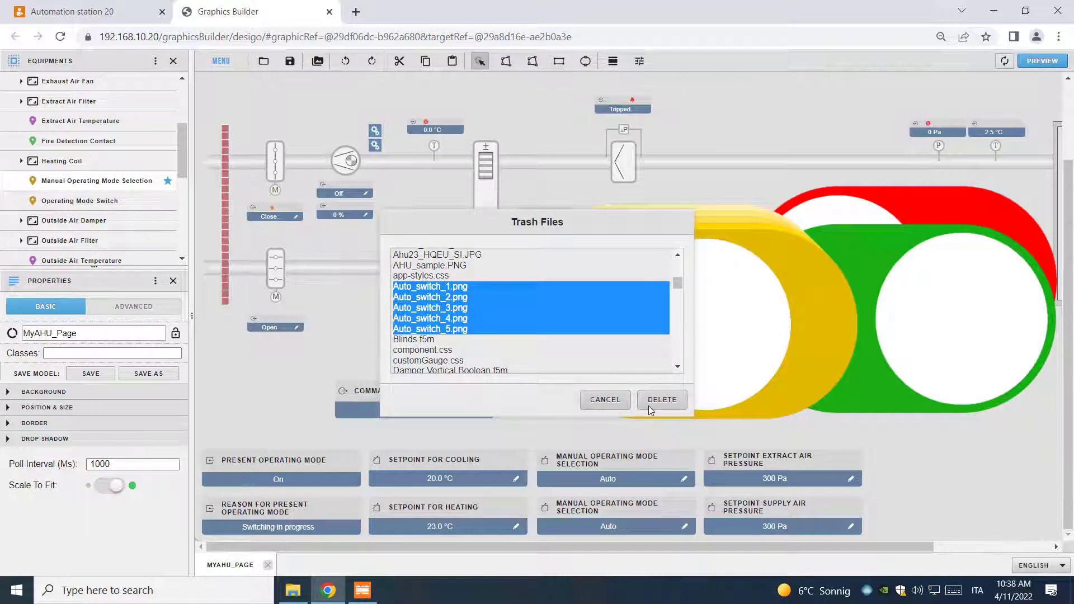
{"action": "left_click", "coordinate": [599, 401]}
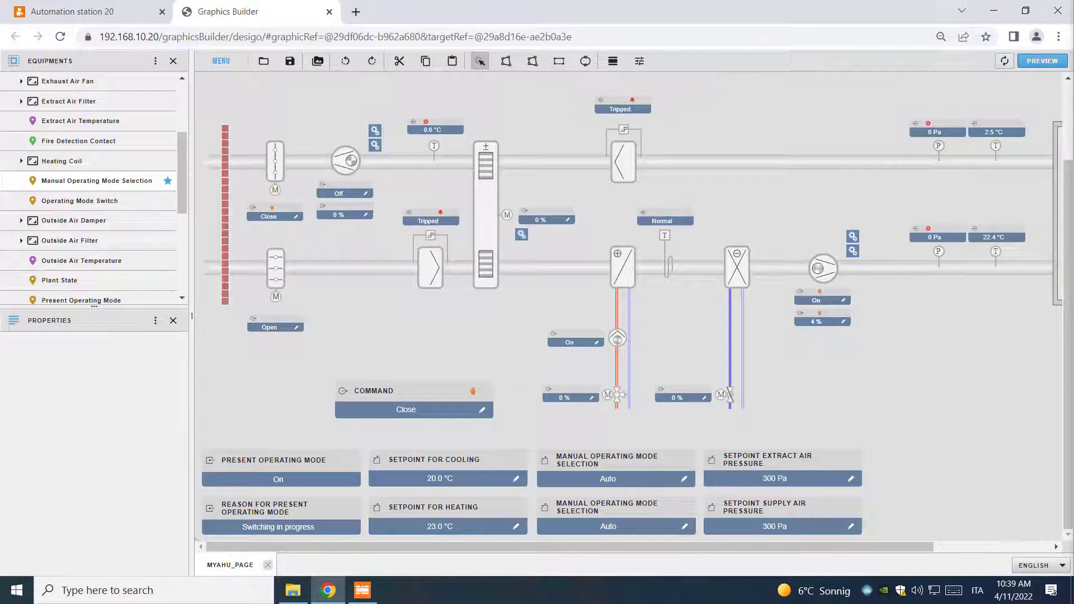
Step: Start a new animation in the Animation Editor under a new category named Customized Animations
{"action": "right_click", "coordinate": [825, 383]}
{"action": "mouse_move", "coordinate": [885, 471]}
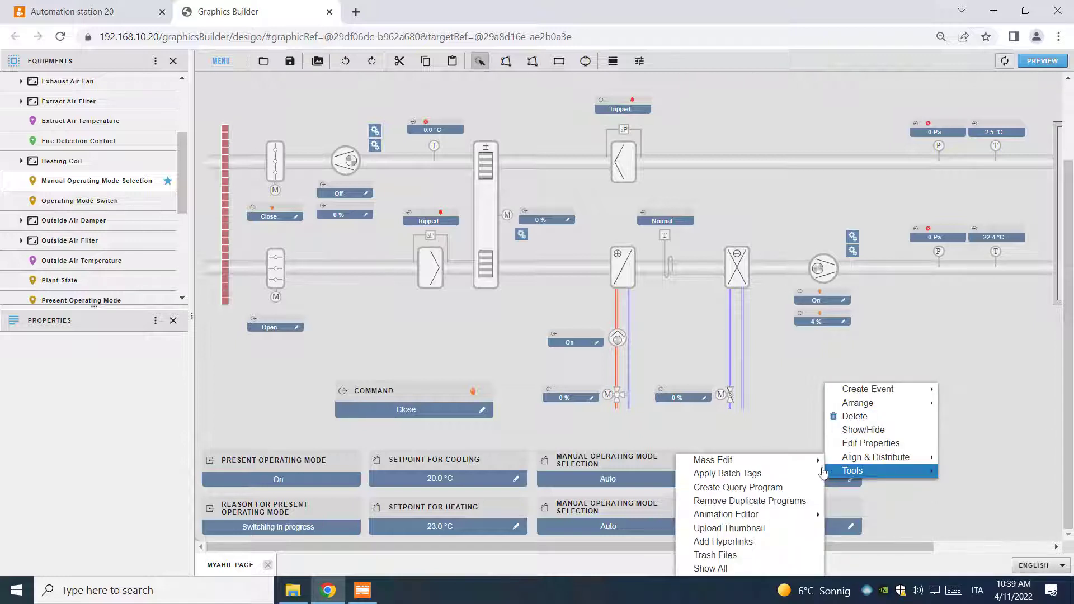
{"action": "mouse_move", "coordinate": [790, 515]}
{"action": "left_click", "coordinate": [846, 513]}
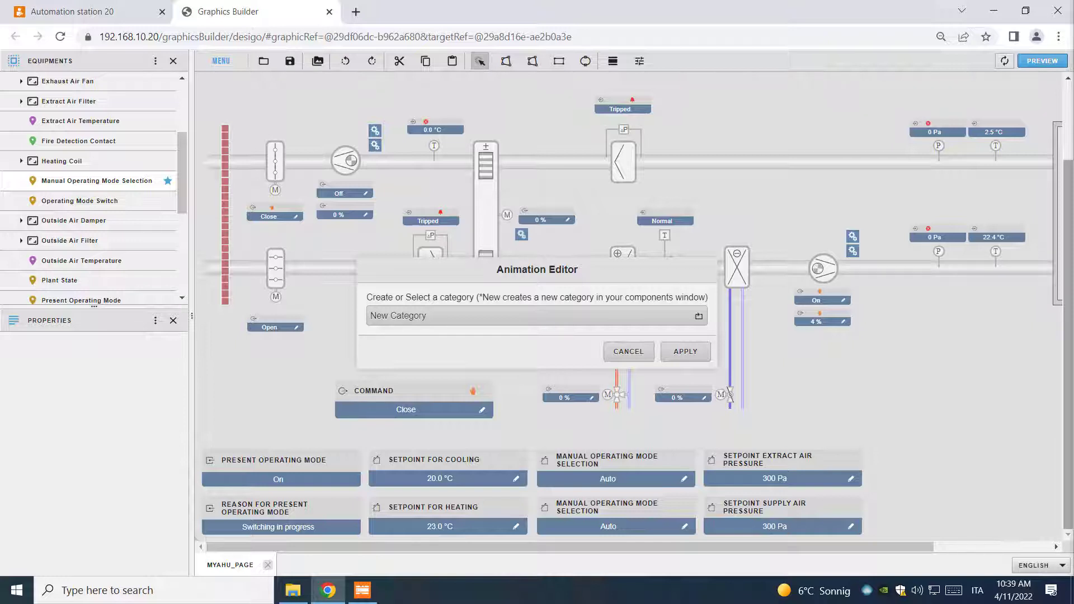
{"action": "left_click", "coordinate": [673, 316]}
{"action": "left_click", "coordinate": [673, 332]}
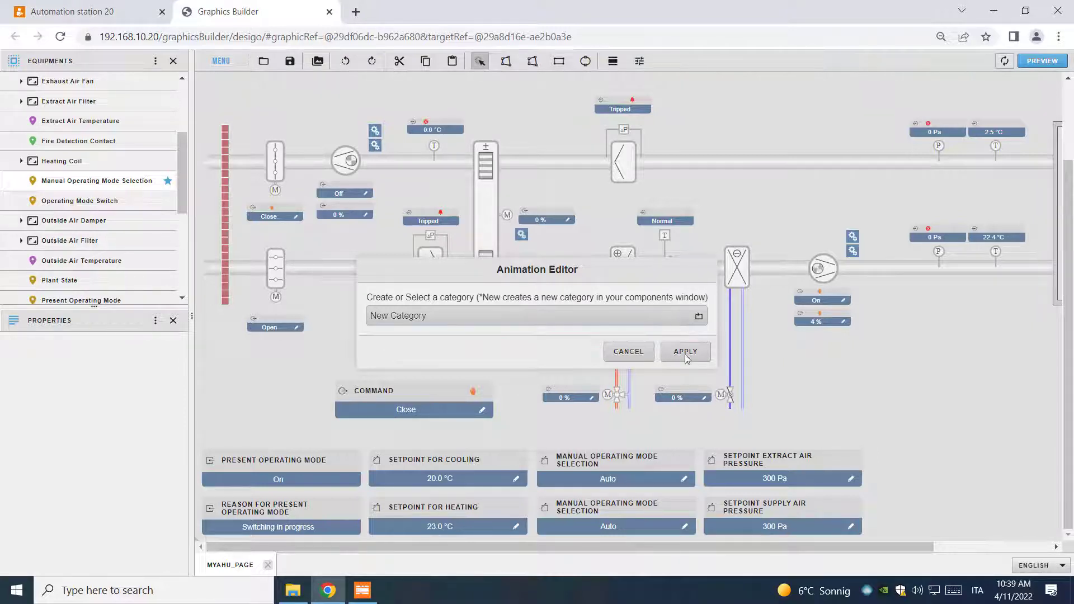
{"action": "left_click", "coordinate": [686, 352]}
{"action": "left_click", "coordinate": [394, 315]}
{"action": "type", "text": "Customized Animations"}
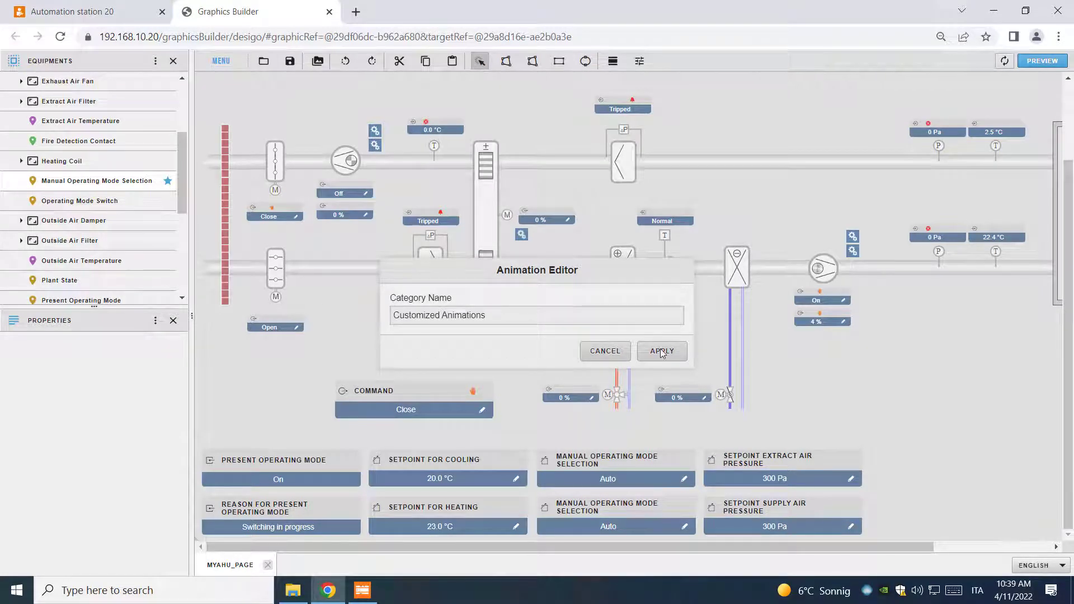
{"action": "left_click", "coordinate": [662, 352]}
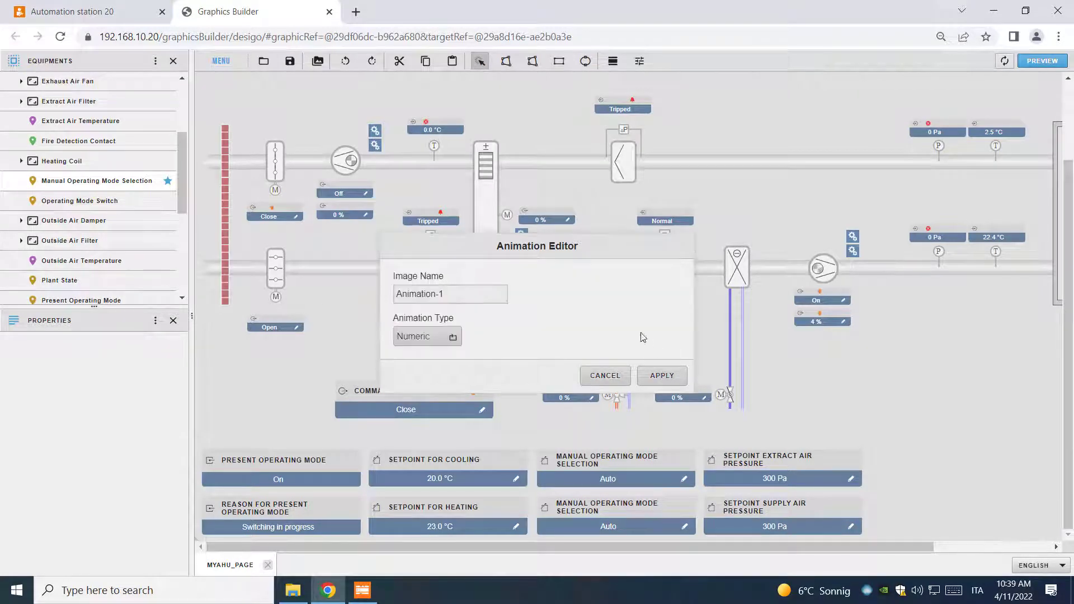
Step: Name the animation On-Off-Auto, set its type to Enum/String and give it 3 values
{"action": "key", "text": "ctrl+a"}
{"action": "type", "text": "O"}
{"action": "left_click", "coordinate": [417, 339]}
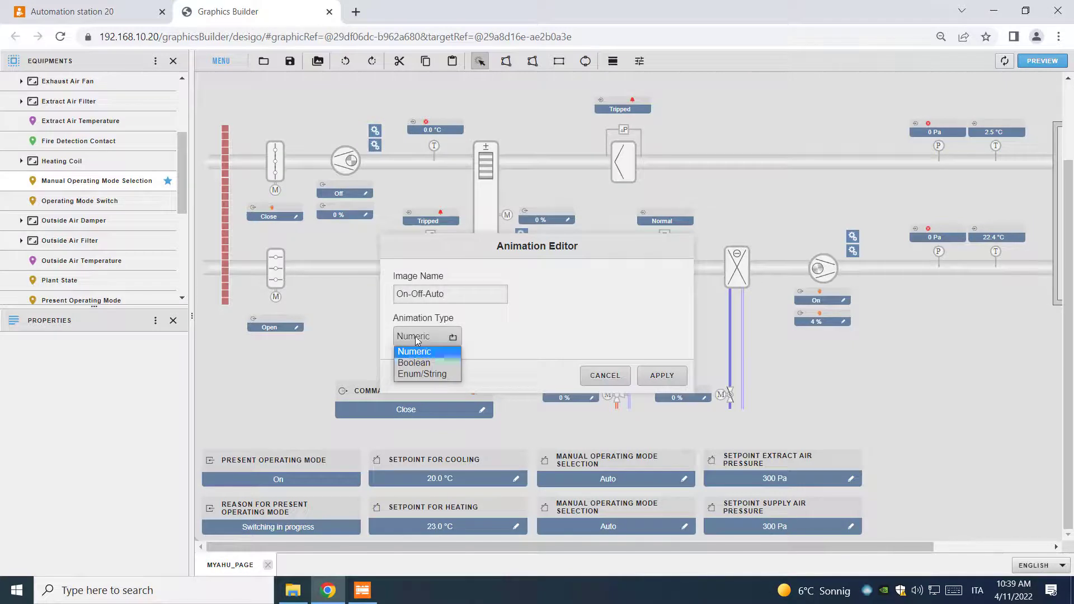
{"action": "left_click", "coordinate": [430, 374]}
{"action": "left_click", "coordinate": [672, 377]}
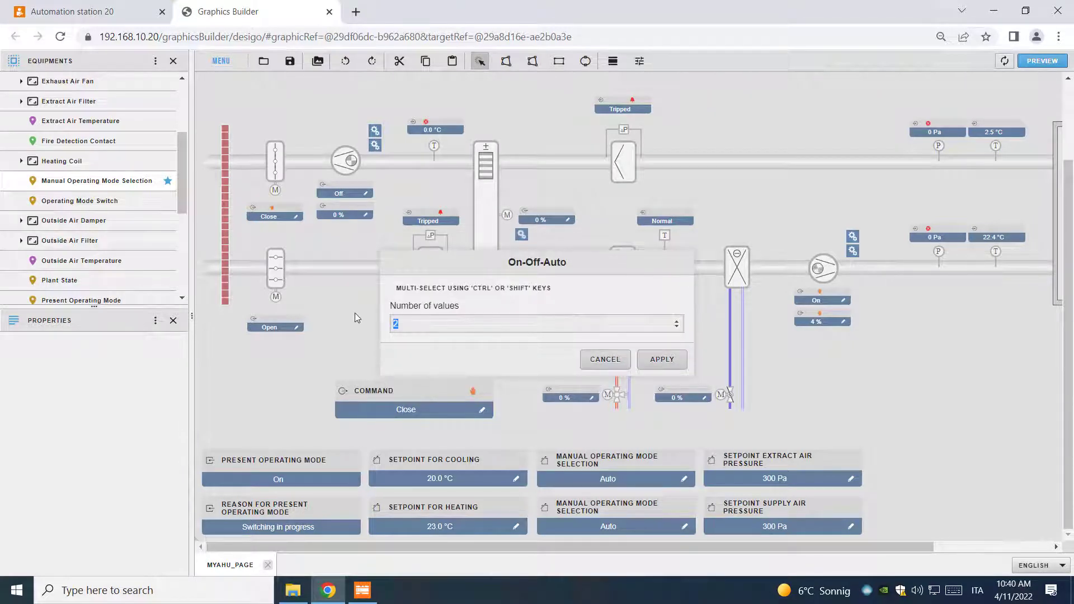
{"action": "type", "text": "3"}
{"action": "left_click", "coordinate": [680, 364]}
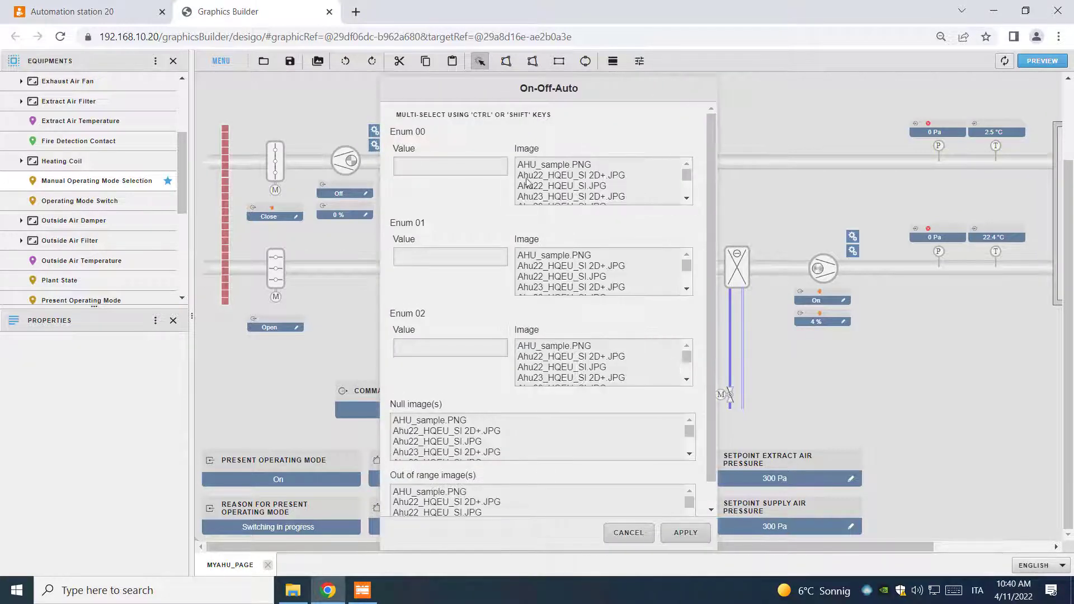
Step: Set the values of Enum 00, 01 and 02 to Off, On and Auto
{"action": "left_click", "coordinate": [436, 166]}
{"action": "left_click", "coordinate": [432, 350]}
{"action": "type", "text": "Auto"}
Step: Assign OFF_swtich.png as the image for the Off value and ON_switch.png for the On value
{"action": "scroll", "coordinate": [687, 198], "scroll_direction": "down", "scroll_amount": 5}
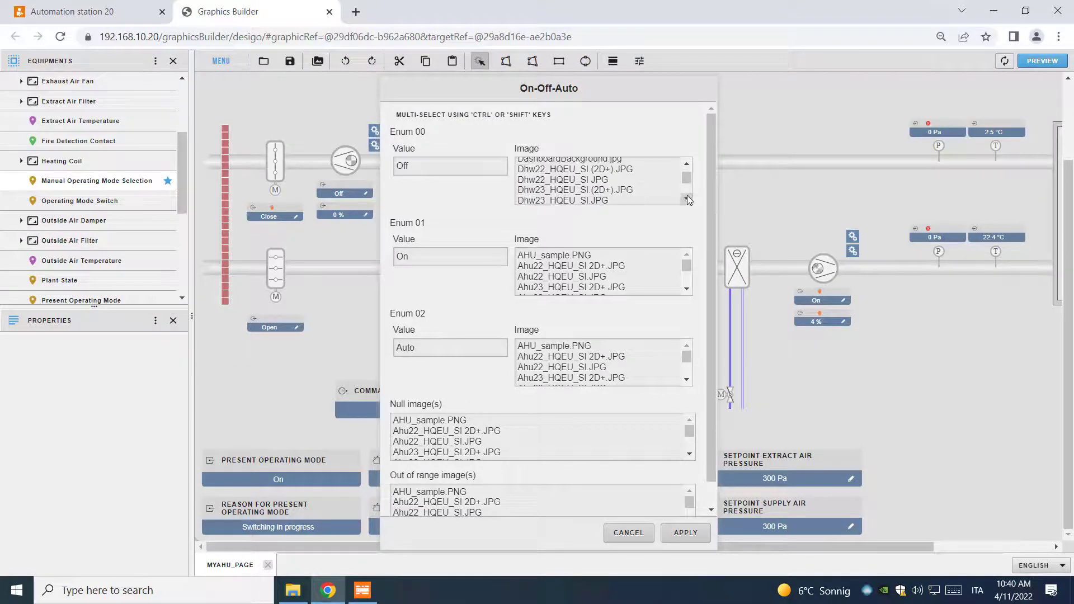
{"action": "left_click", "coordinate": [560, 167]}
{"action": "left_click", "coordinate": [687, 289]}
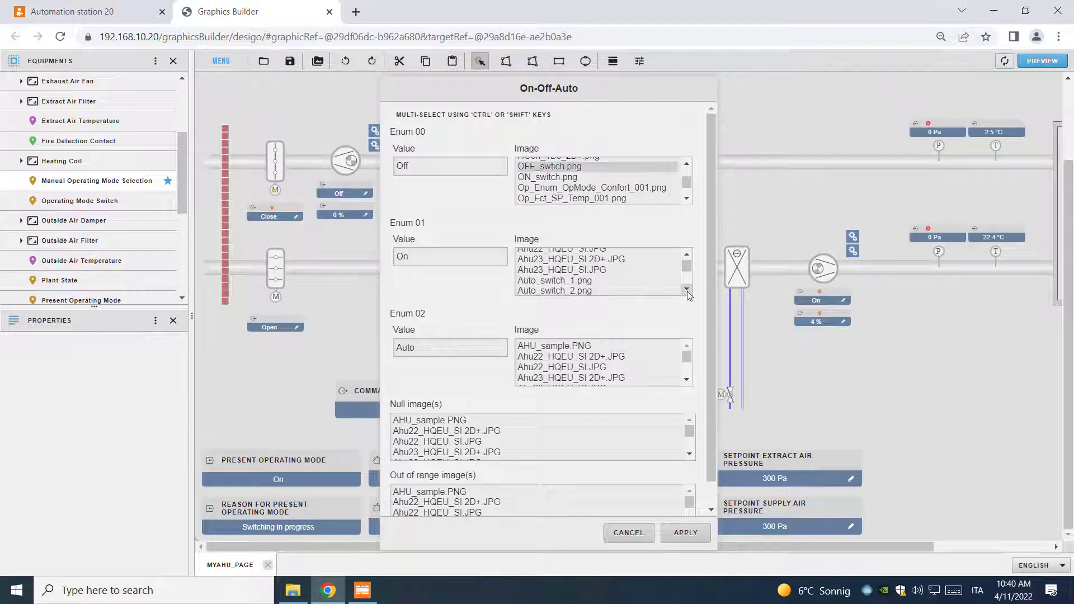
{"action": "left_click", "coordinate": [687, 289]}
{"action": "scroll", "coordinate": [616, 274], "scroll_direction": "down", "scroll_amount": 2}
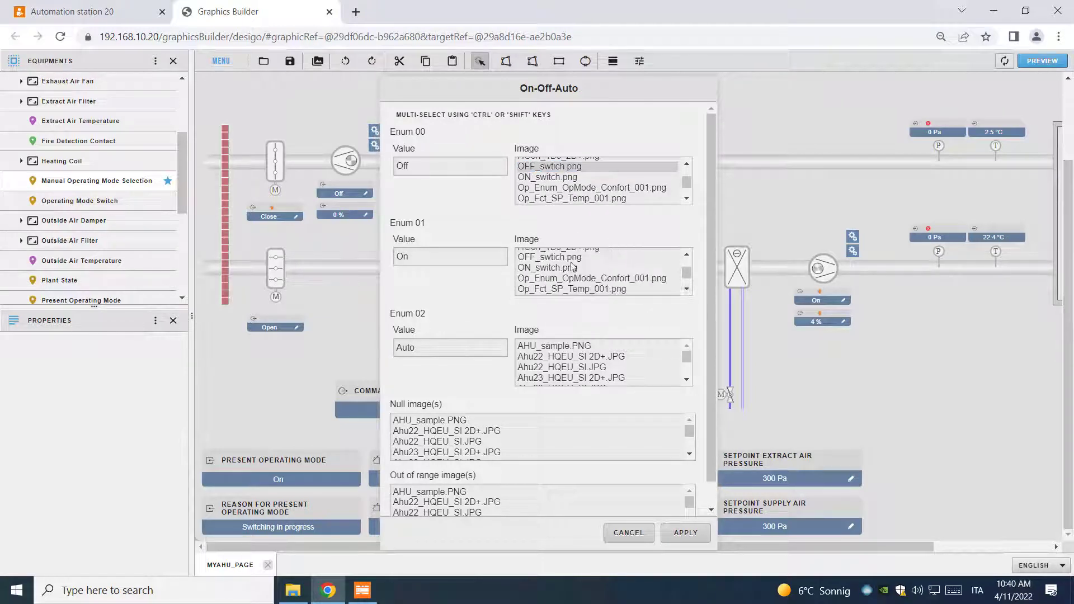
{"action": "left_click", "coordinate": [554, 268]}
Step: Assign Auto_switch_1.png to Auto_switch_5.png to the Auto value and apply the animation with slice order 1 to 5
{"action": "left_click", "coordinate": [688, 380]}
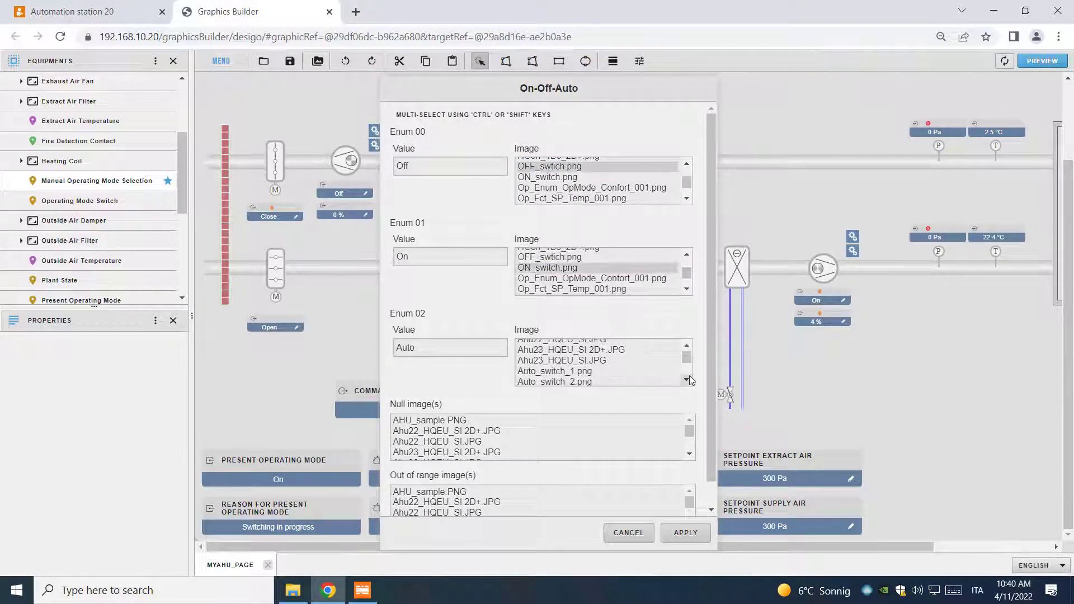
{"action": "left_click", "coordinate": [688, 379]}
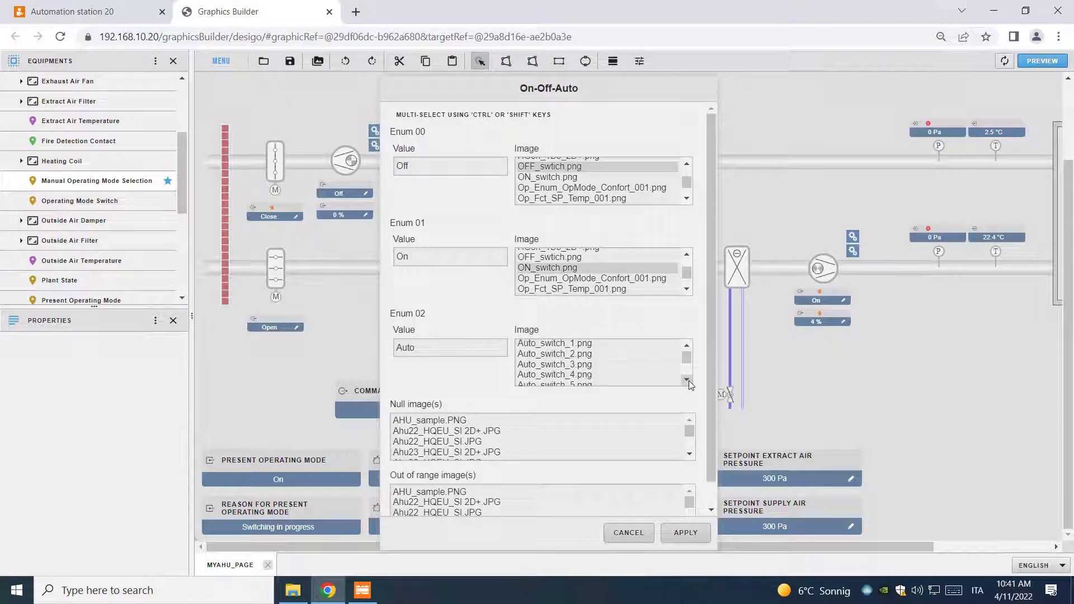
{"action": "left_click", "coordinate": [587, 344]}
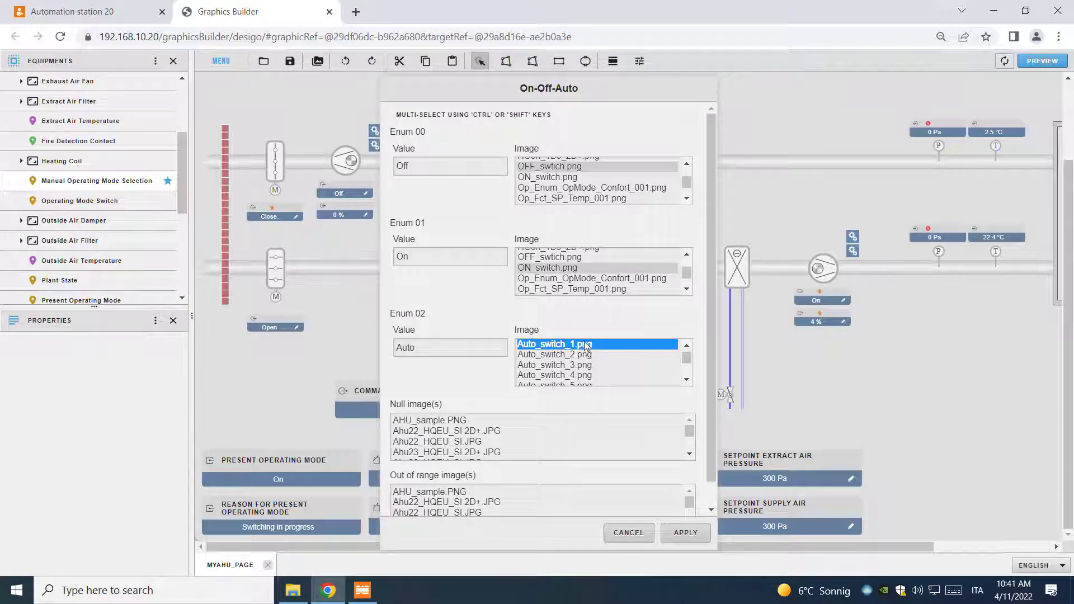
{"action": "left_click", "coordinate": [590, 383], "text": "shift"}
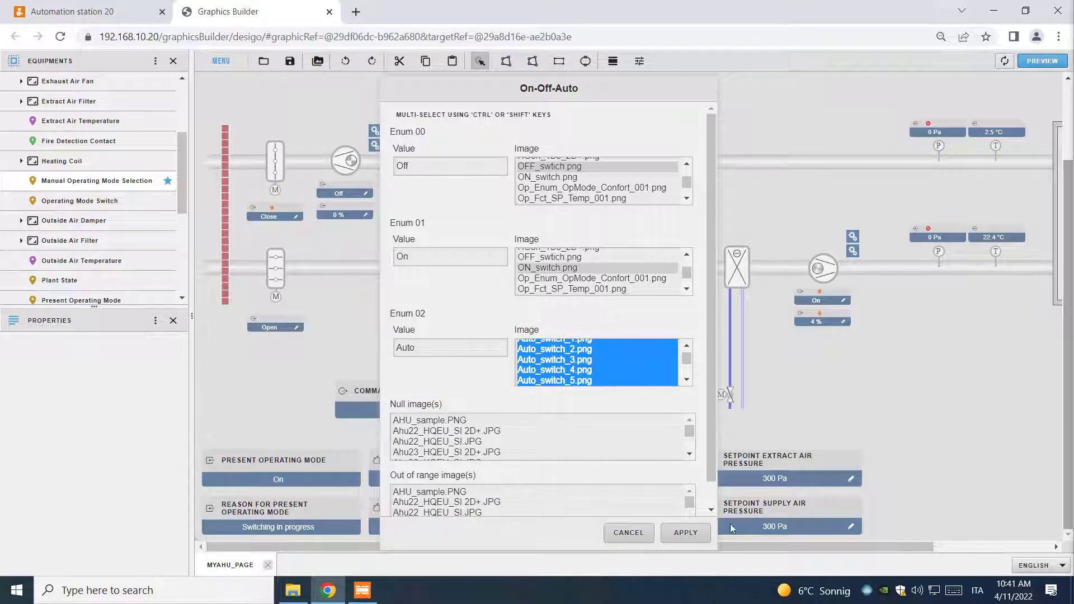
{"action": "left_click", "coordinate": [695, 531]}
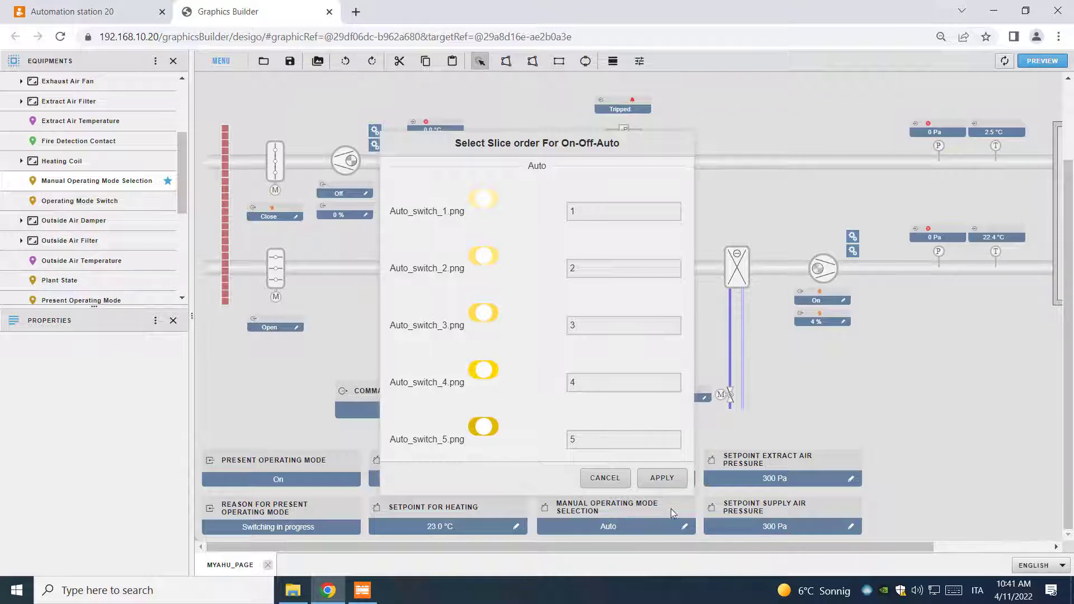
{"action": "left_click", "coordinate": [664, 480]}
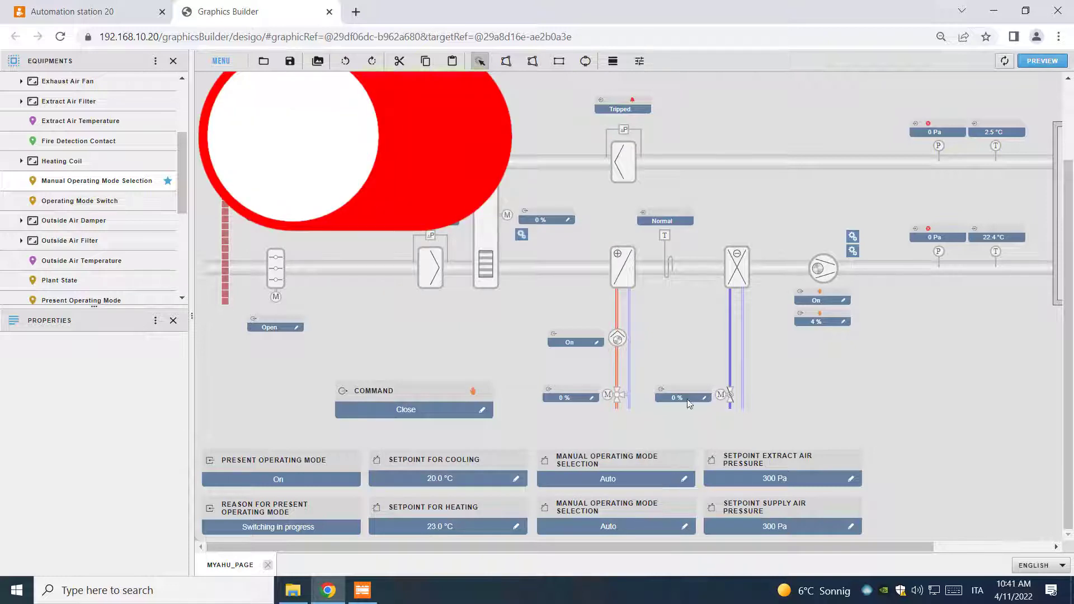
Step: Move the oversized On-Off-Auto switch out of the graphic's corner and shrink it to a small icon above the Manual Operating Mode Selection labels
{"action": "left_click", "coordinate": [436, 147]}
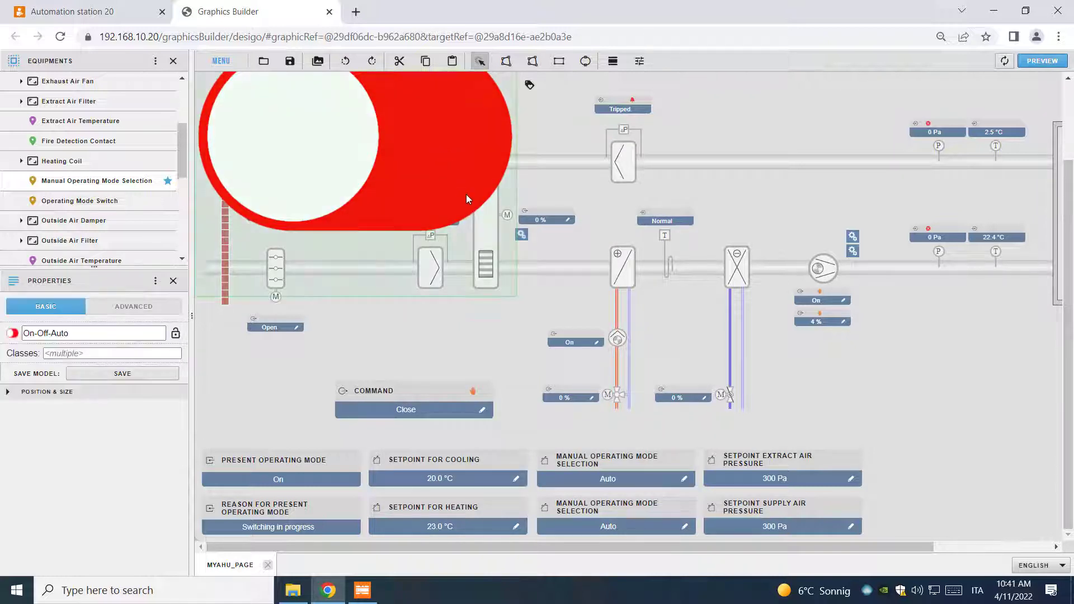
{"action": "left_click_drag", "start_coordinate": [428, 197], "coordinate": [818, 442]}
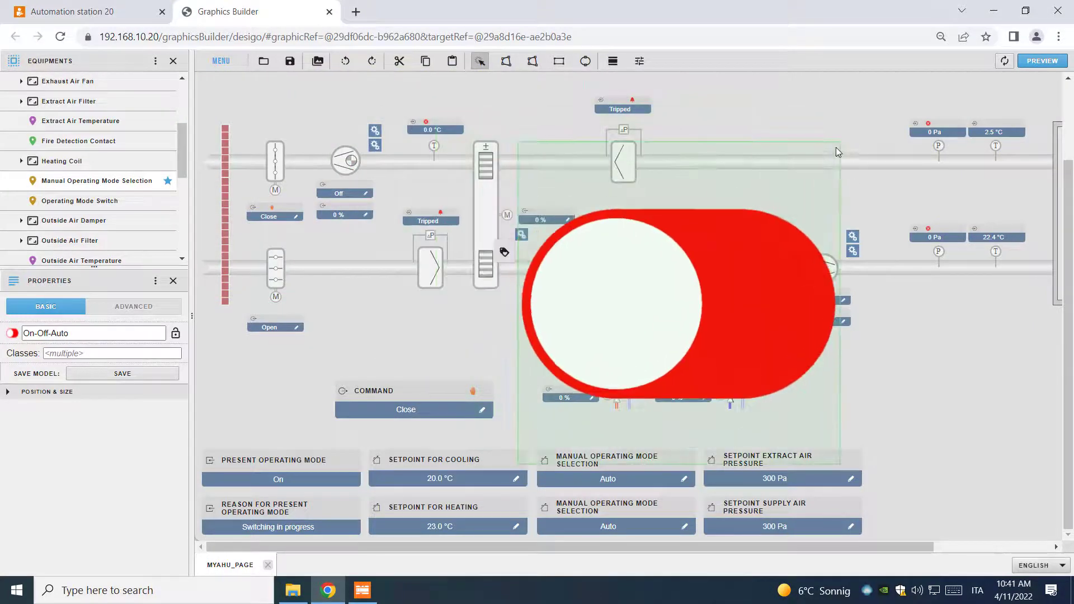
{"action": "left_click_drag", "start_coordinate": [838, 147], "coordinate": [653, 428]}
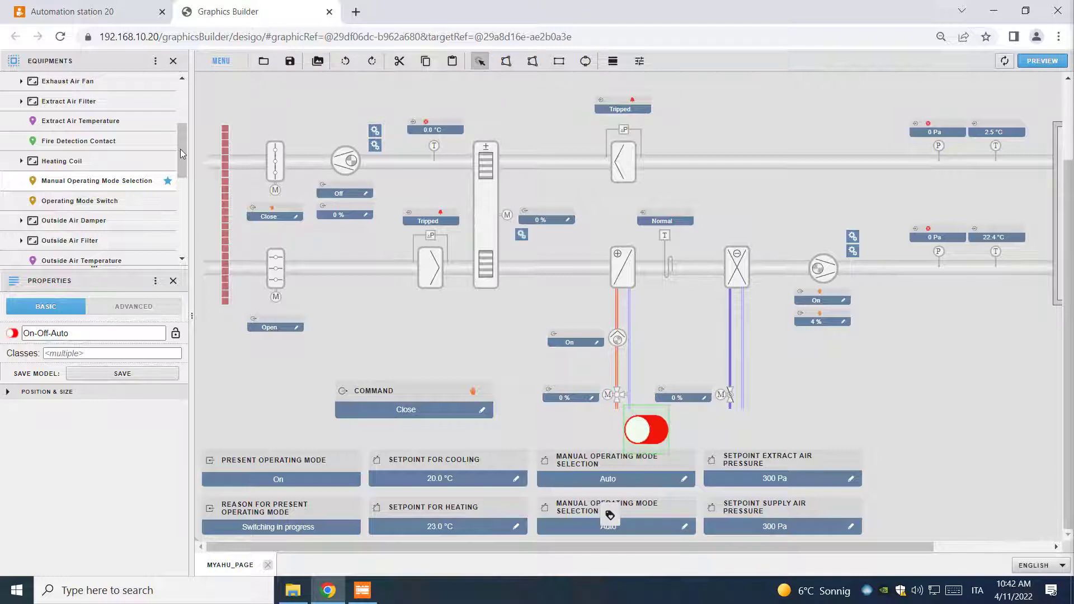
Step: Look up the On-Off-Auto switch under the customized animations category in the component library
{"action": "left_click", "coordinate": [155, 61]}
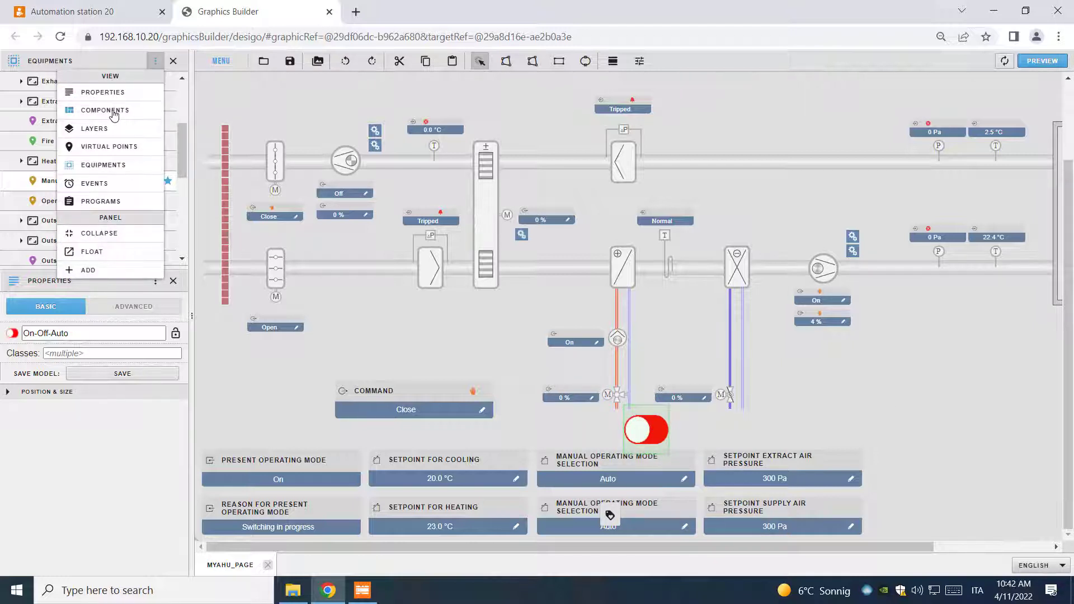
{"action": "left_click", "coordinate": [115, 112]}
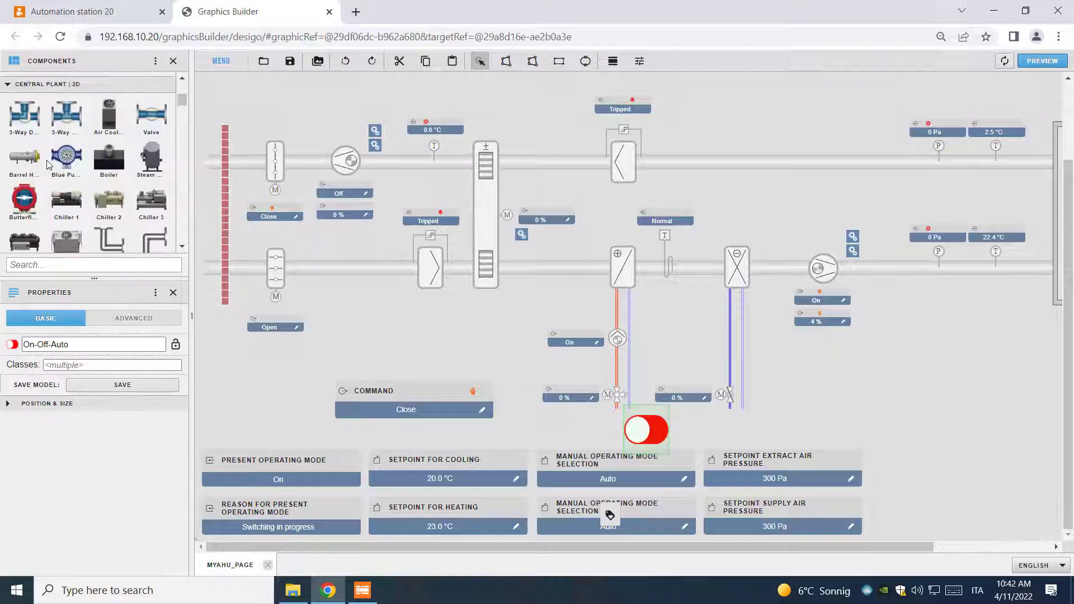
{"action": "scroll", "coordinate": [47, 163], "scroll_direction": "down", "scroll_amount": 5}
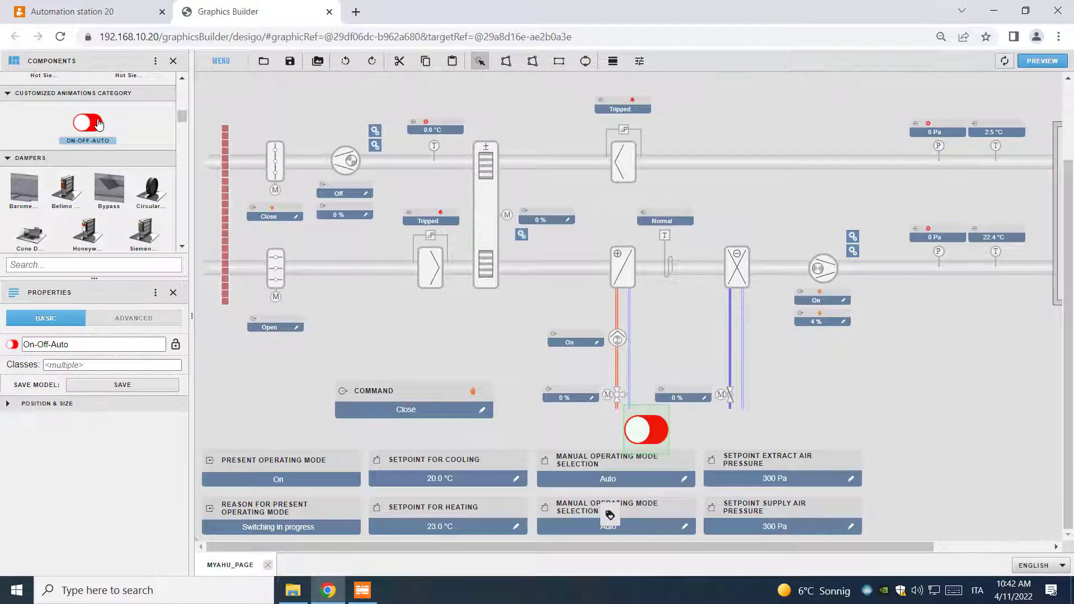
{"action": "mouse_move", "coordinate": [97, 125]}
{"action": "left_mouse_down"}
{"action": "mouse_move", "coordinate": [534, 270]}
{"action": "mouse_move", "coordinate": [753, 404]}
{"action": "mouse_move", "coordinate": [702, 327]}
{"action": "mouse_move", "coordinate": [159, 112]}
{"action": "mouse_move", "coordinate": [79, 123]}
{"action": "left_mouse_up"}
Step: Bind the Manual Operating Mode Selection point to the switch in the empty area beside the setpoints, and place its upper label just above the switch
{"action": "left_click", "coordinate": [155, 61]}
{"action": "left_click", "coordinate": [103, 166]}
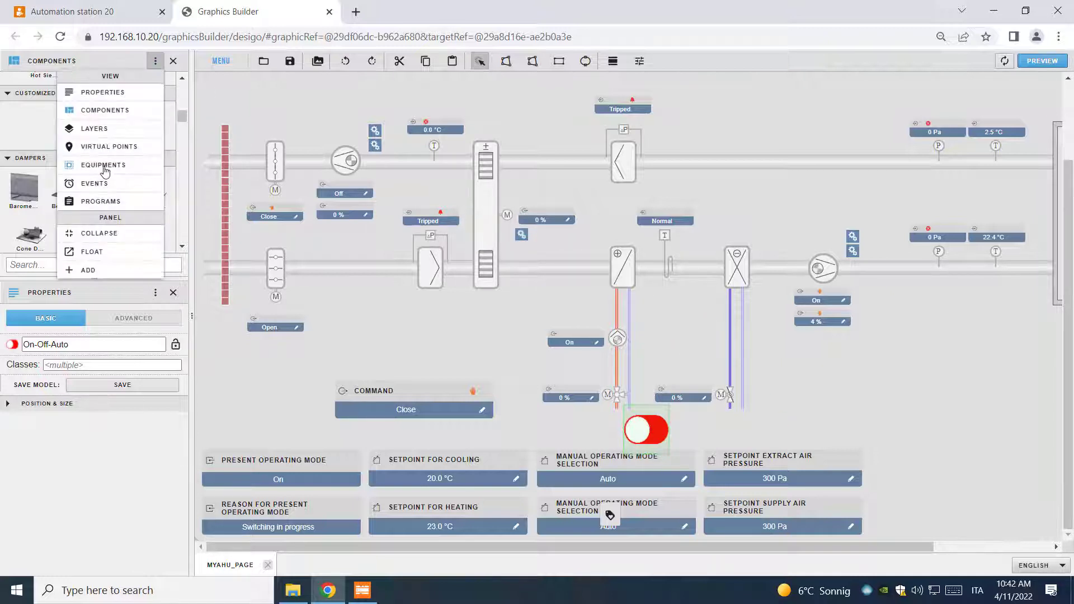
{"action": "left_click_drag", "start_coordinate": [101, 185], "coordinate": [1023, 436]}
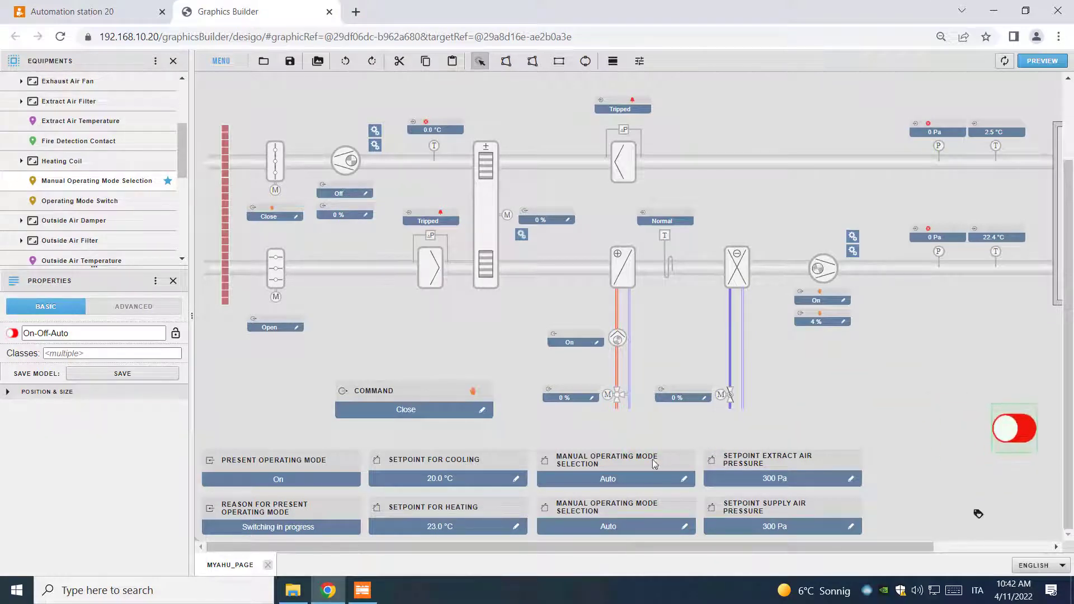
{"action": "left_click_drag", "start_coordinate": [932, 413], "coordinate": [993, 383]}
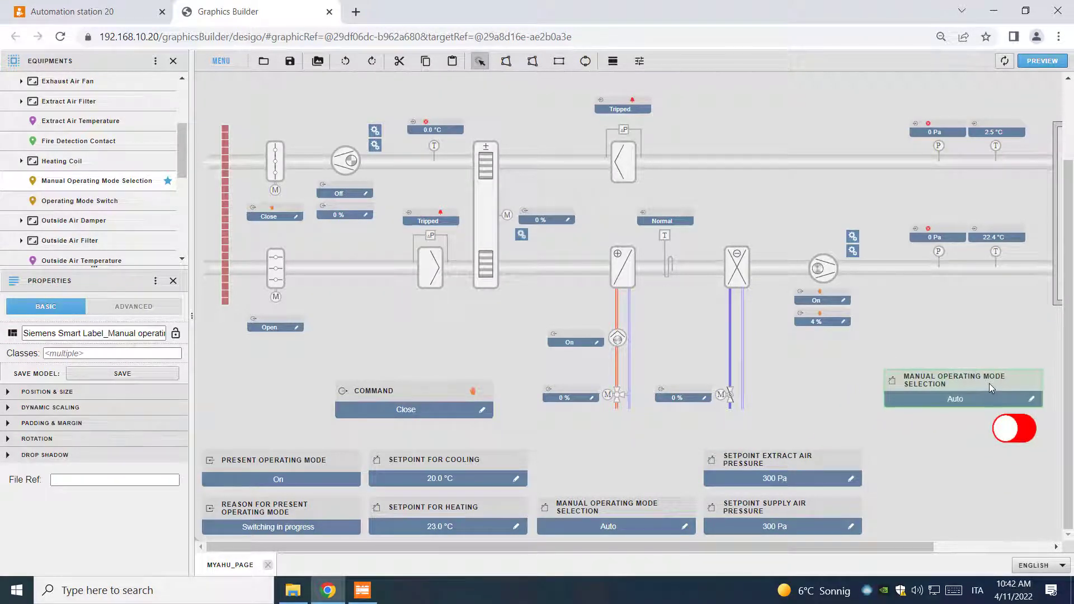
Step: Save the MyAHU_Page graphic and reload the air handling unit's plant view on the Automation station 20 page
{"action": "left_click", "coordinate": [871, 481]}
{"action": "left_click", "coordinate": [221, 61]}
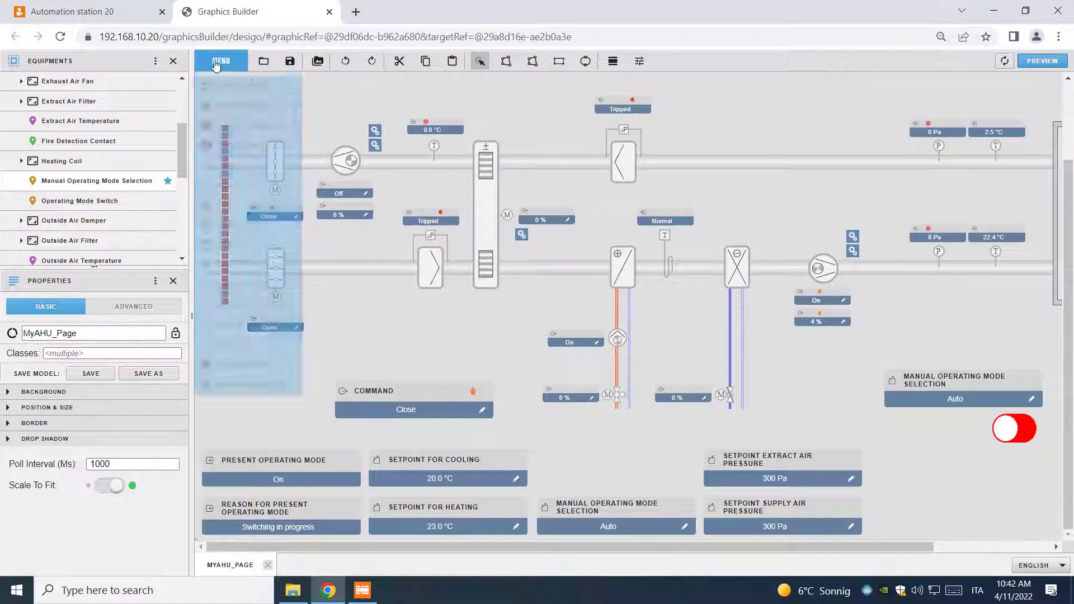
{"action": "left_click", "coordinate": [229, 103]}
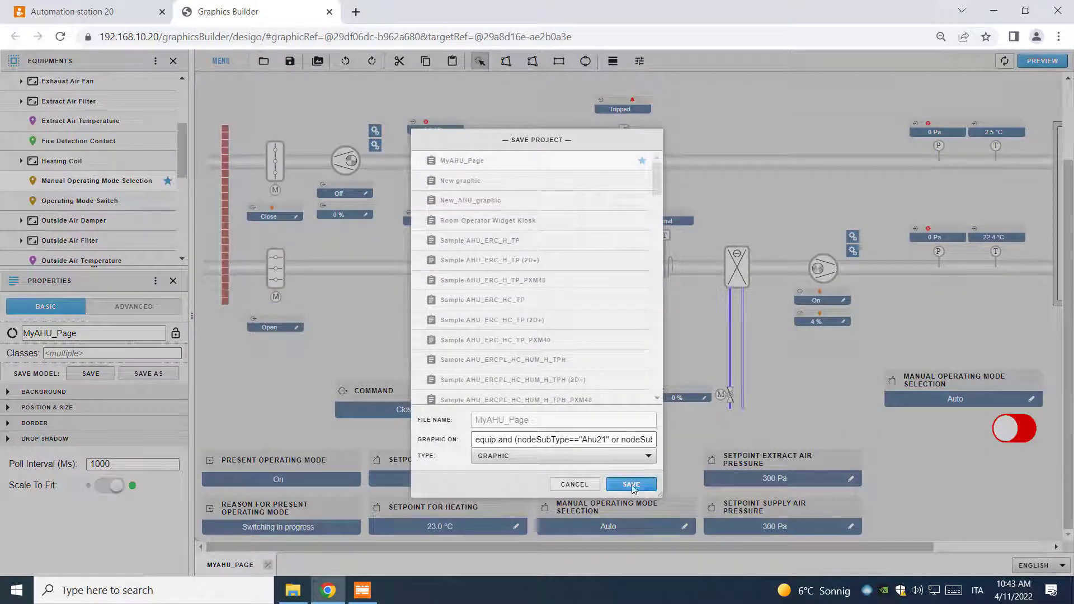
{"action": "left_click", "coordinate": [629, 485]}
{"action": "left_click", "coordinate": [115, 12]}
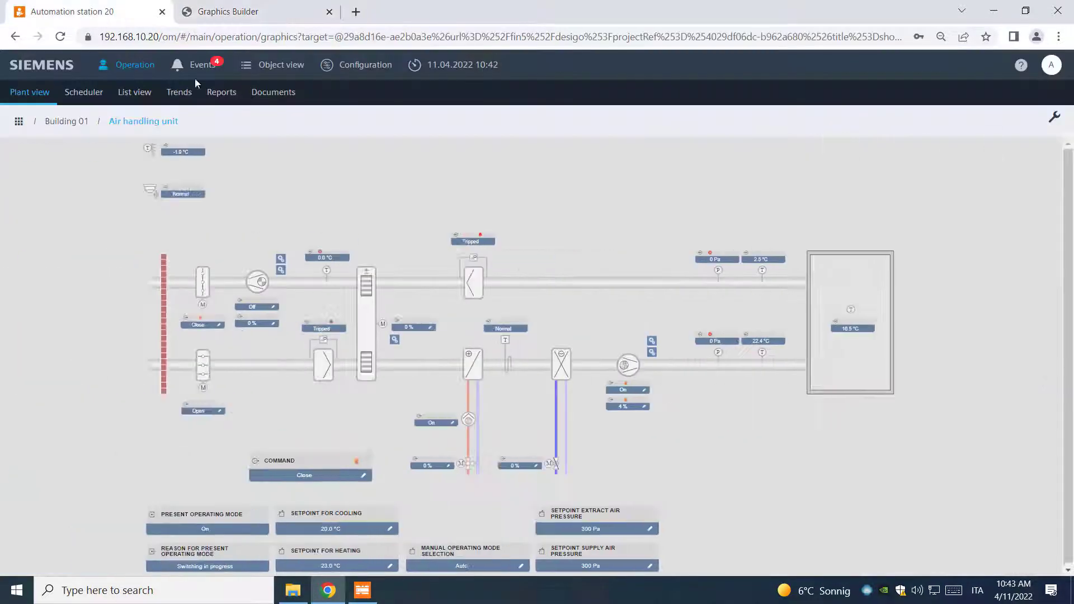
{"action": "left_click", "coordinate": [40, 101]}
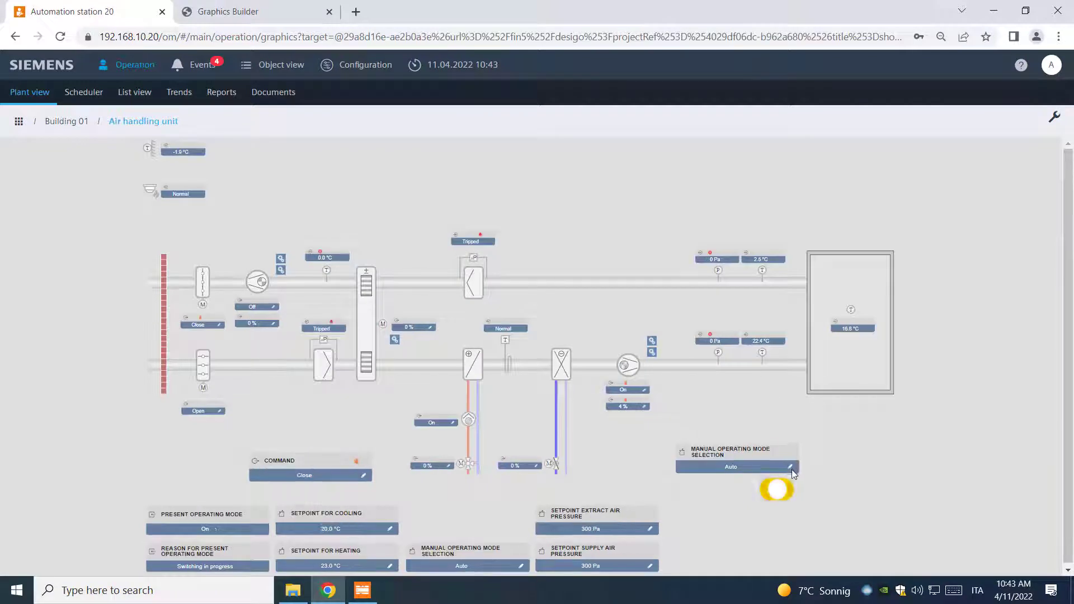
Step: Test the switch animation by commanding Manual Operating Mode Selection to Off and after that to On, applying each value
{"action": "left_click", "coordinate": [775, 471]}
{"action": "left_click", "coordinate": [988, 225]}
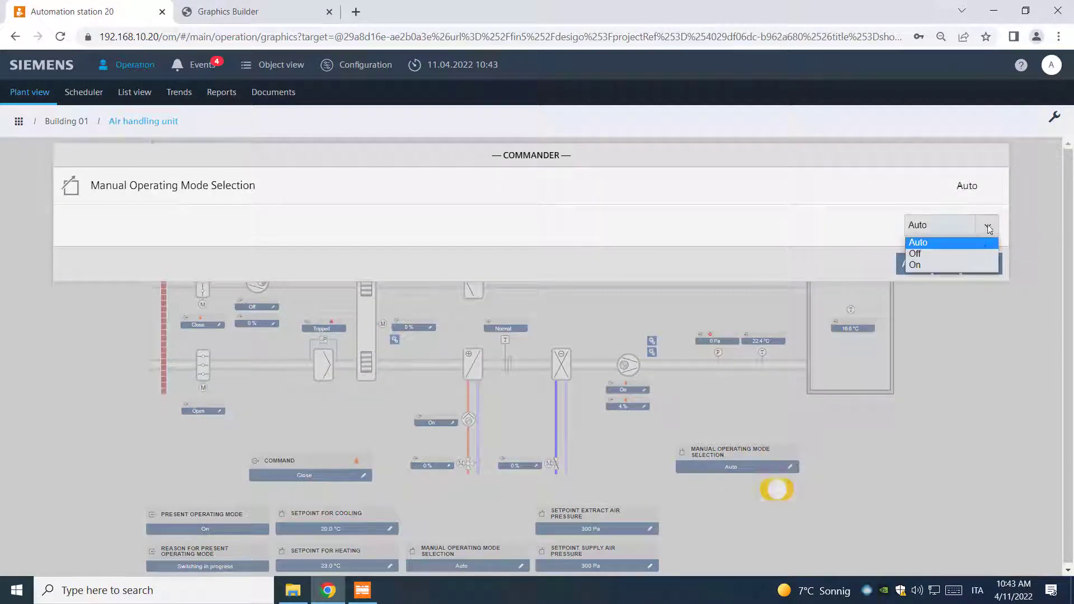
{"action": "left_click", "coordinate": [958, 255]}
{"action": "left_click", "coordinate": [919, 265]}
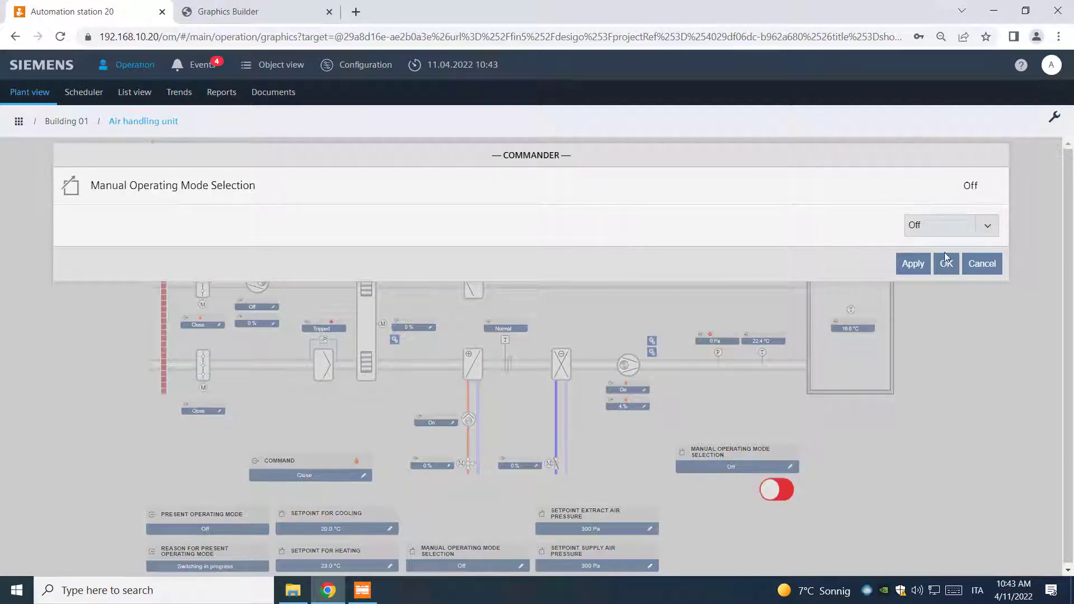
{"action": "left_click", "coordinate": [985, 226]}
{"action": "left_click", "coordinate": [954, 264]}
{"action": "left_click", "coordinate": [916, 270]}
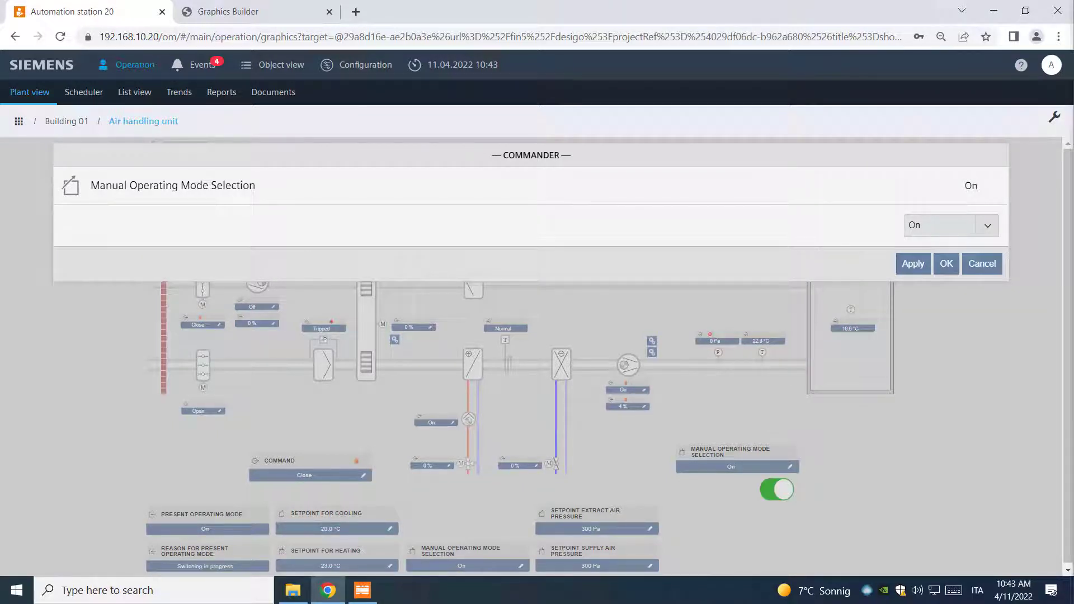